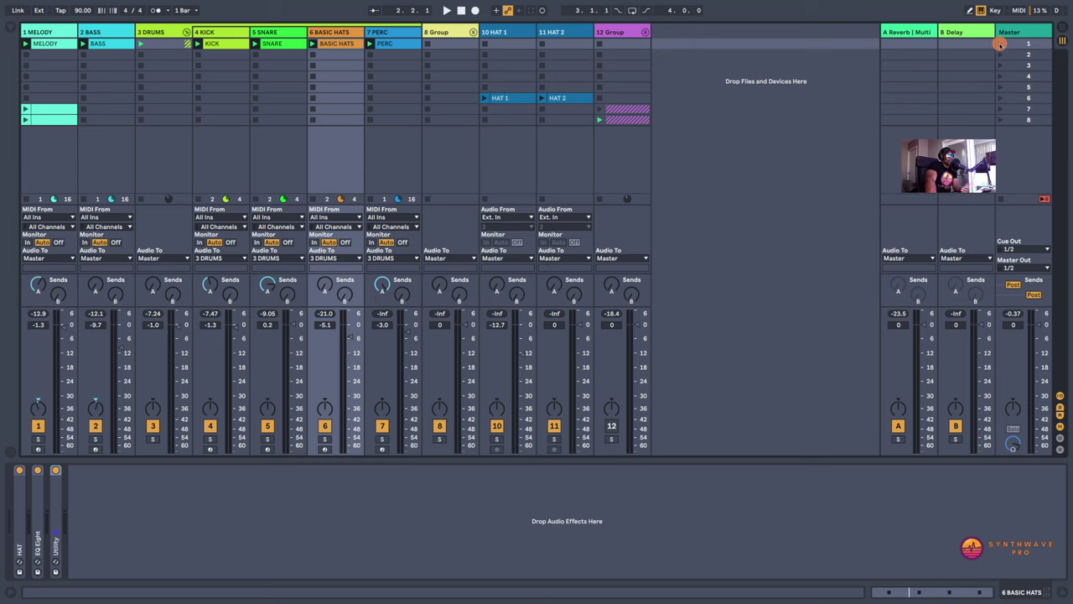
Step: Launch Scene 1, then stop and restart playback to hear melody, bass and drums
click(999, 45)
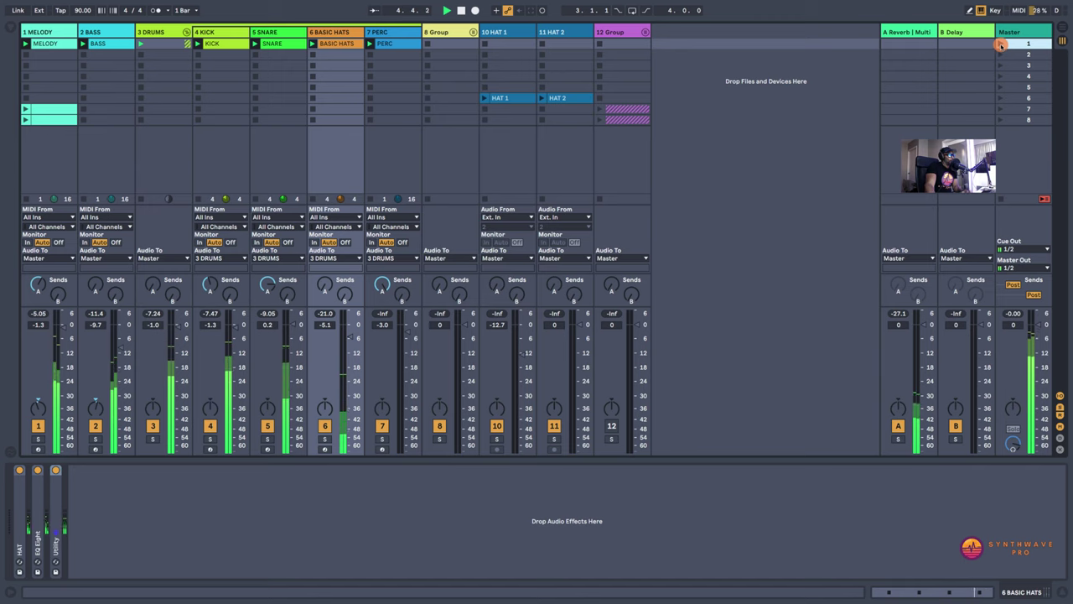
key(space)
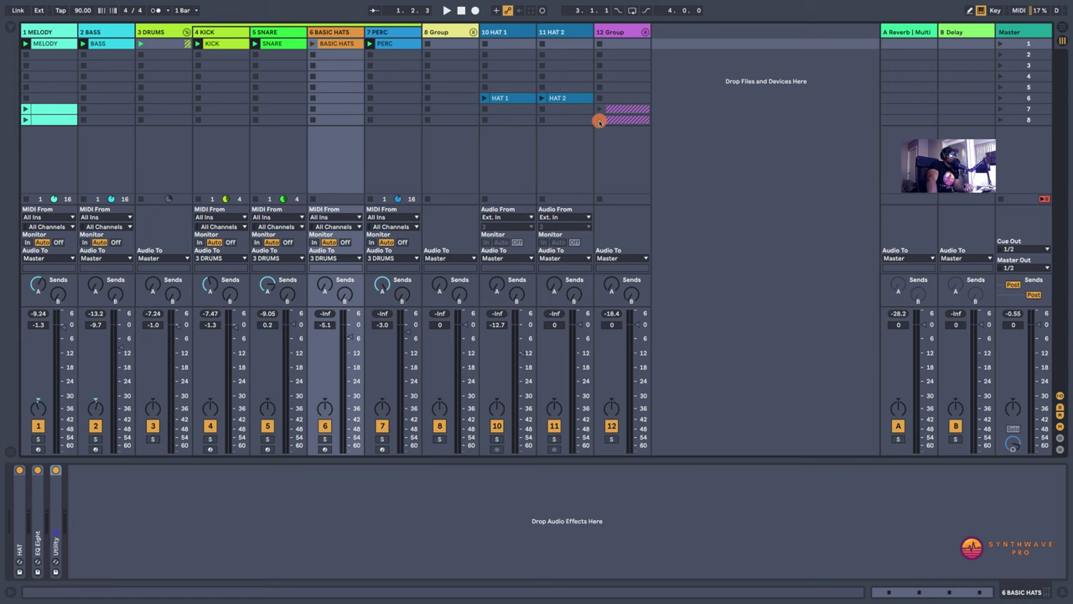
key(space)
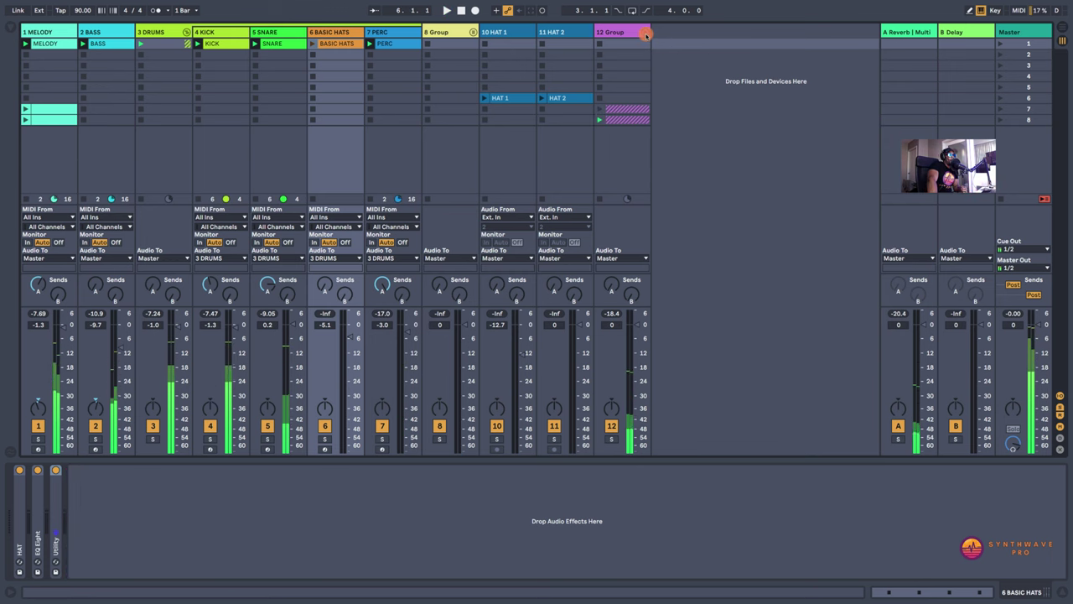
Step: Insert a MIDI track after BASIC HATS and name it 'HI HAT RACK'
drag(658, 44, 660, 42)
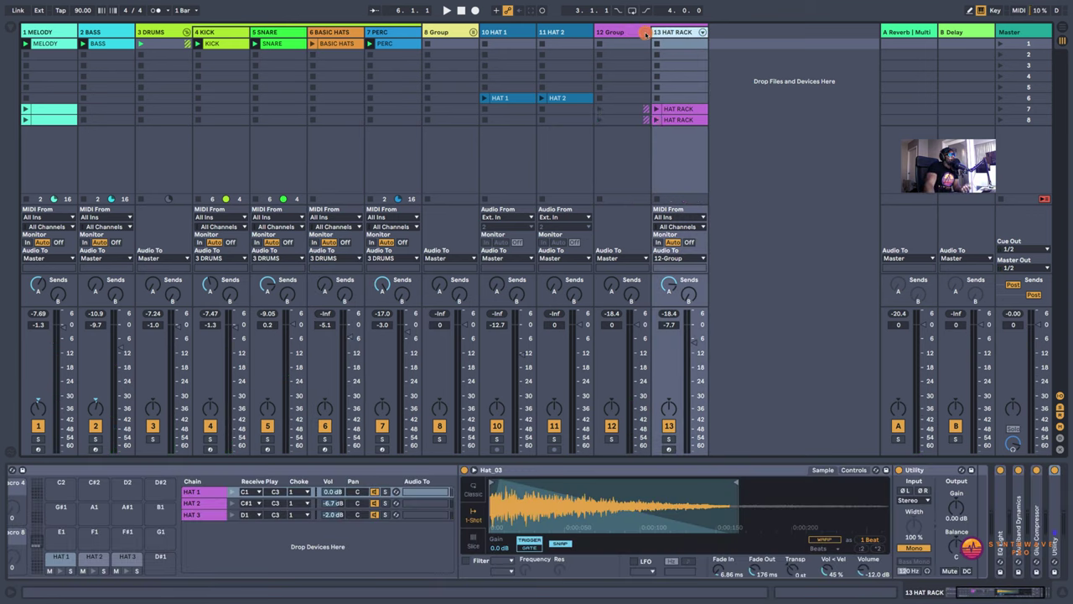
click(645, 32)
click(333, 31)
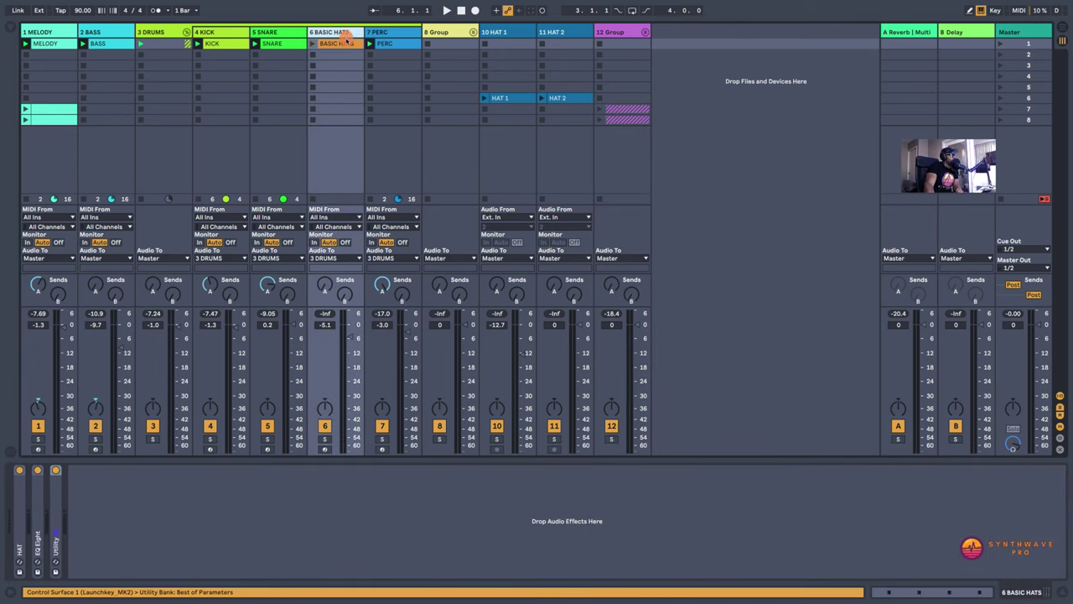
key(ctrl+shift+t)
text(# dr)
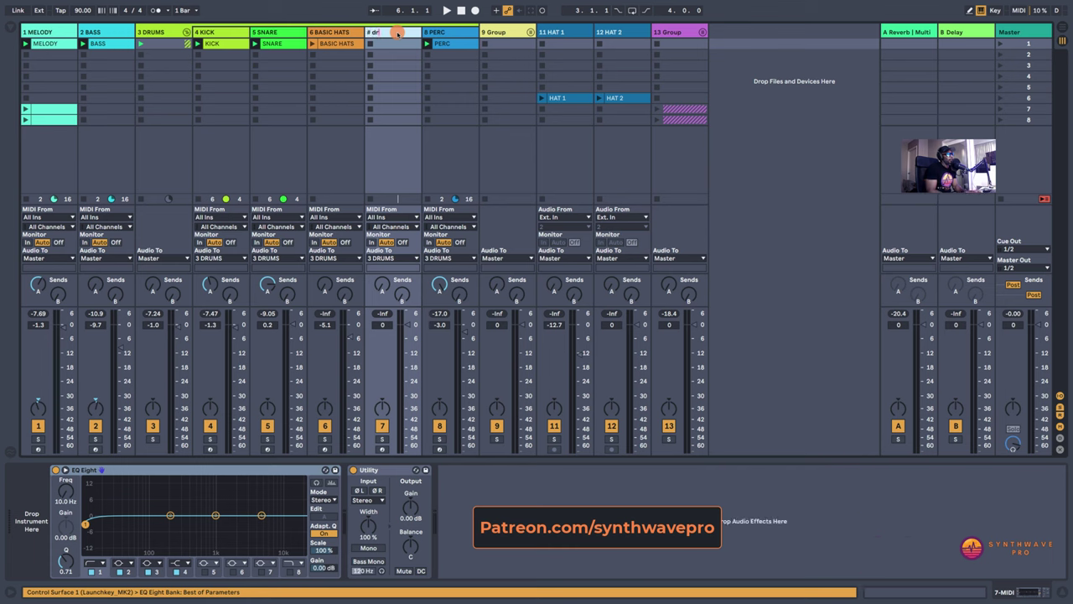
key(BackSpace)
text(HI HAT)
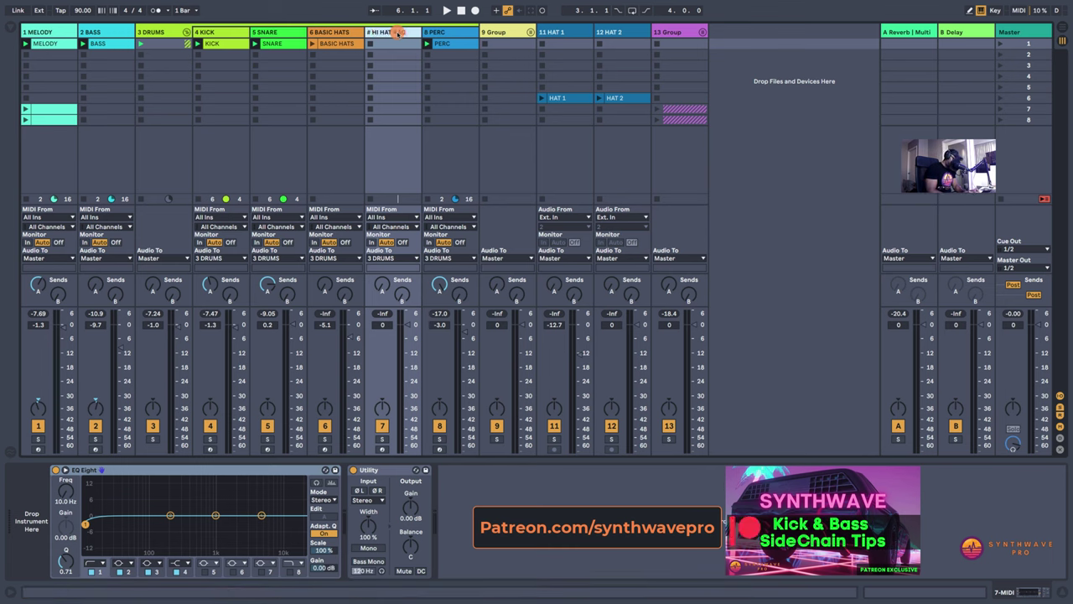
key(Return)
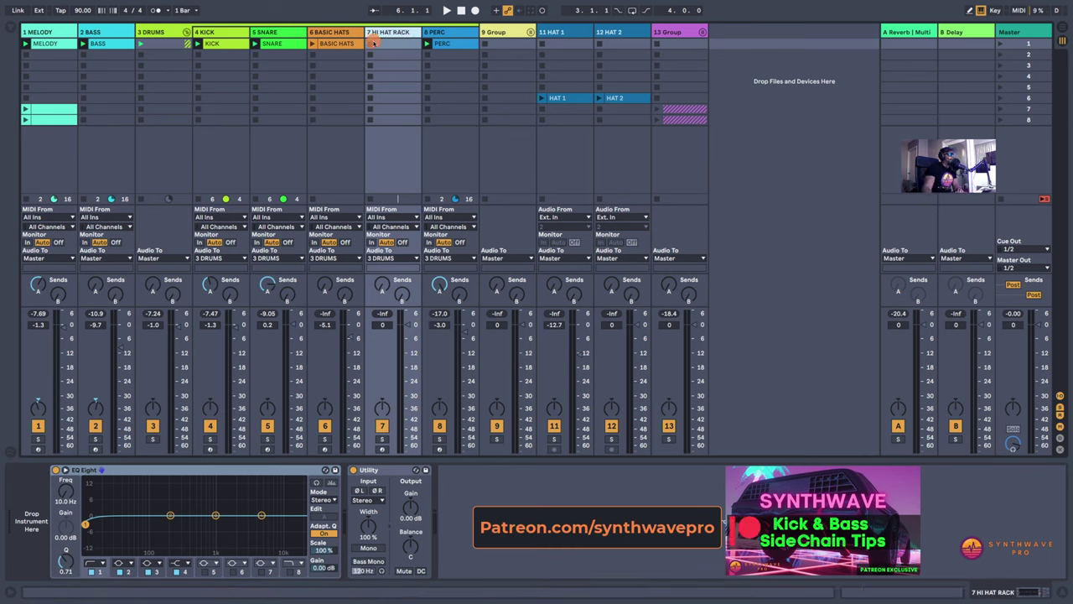
Step: Load an empty Drum Rack from the Instruments browser onto the HI HAT RACK track
click(15, 31)
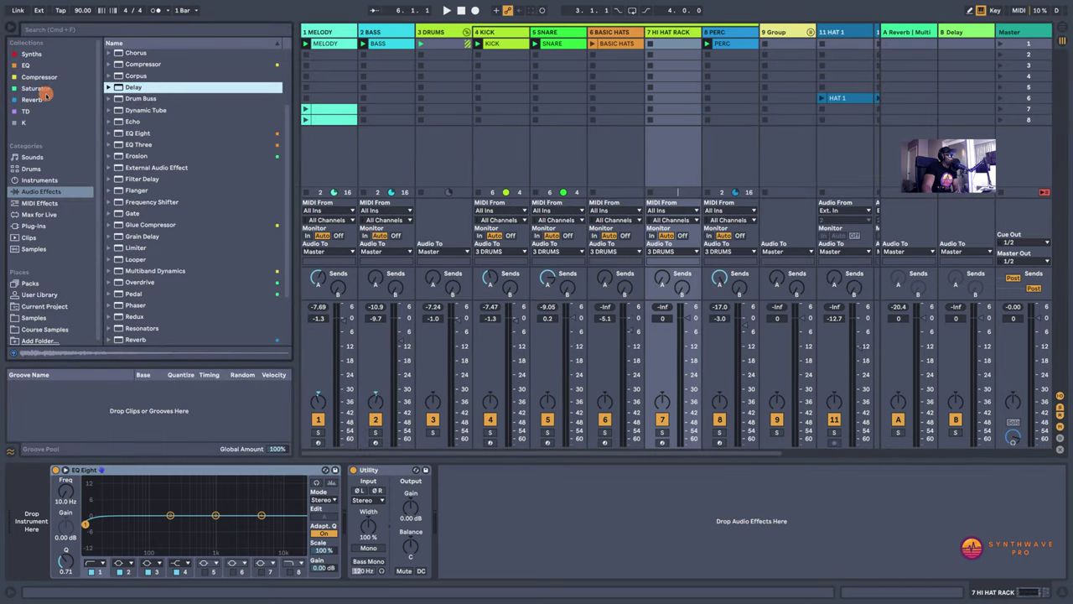
click(47, 180)
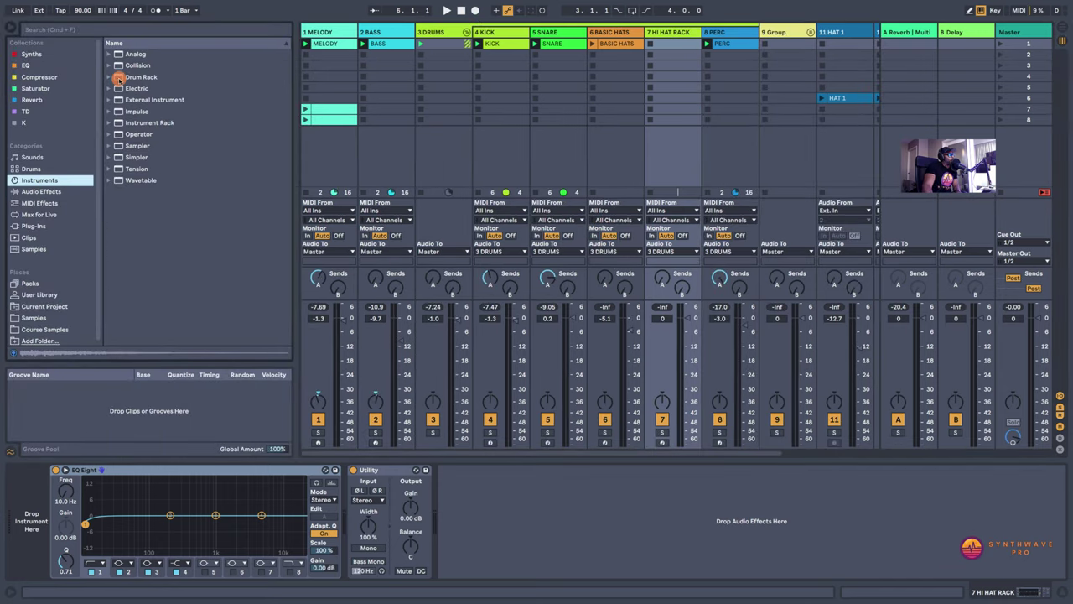
drag(118, 77, 30, 520)
click(18, 34)
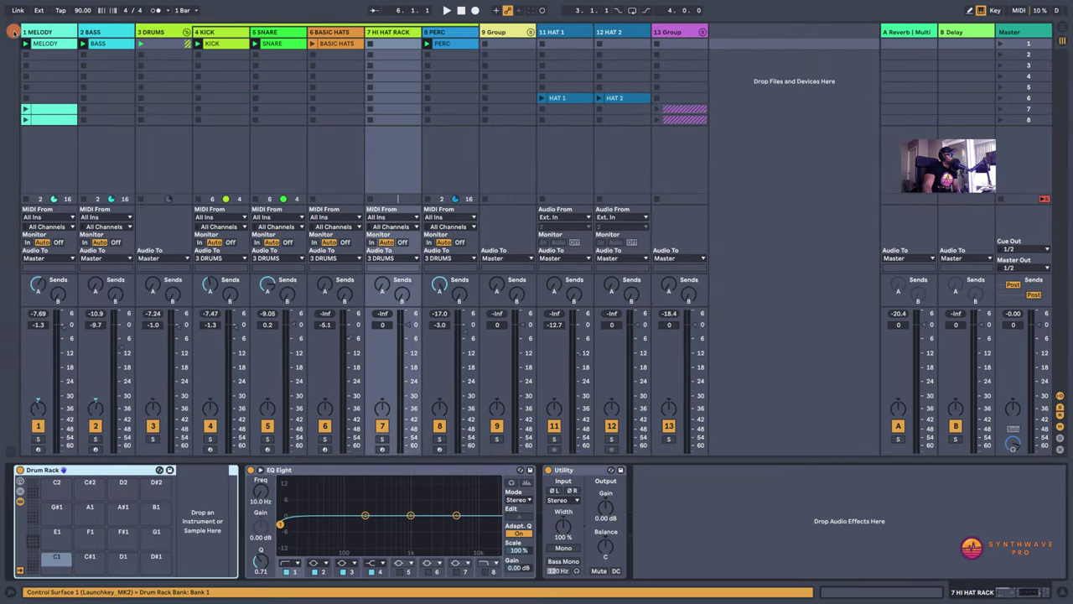
Step: Solo and play the HAT 1 clip, then the HAT 2 clip
click(550, 31)
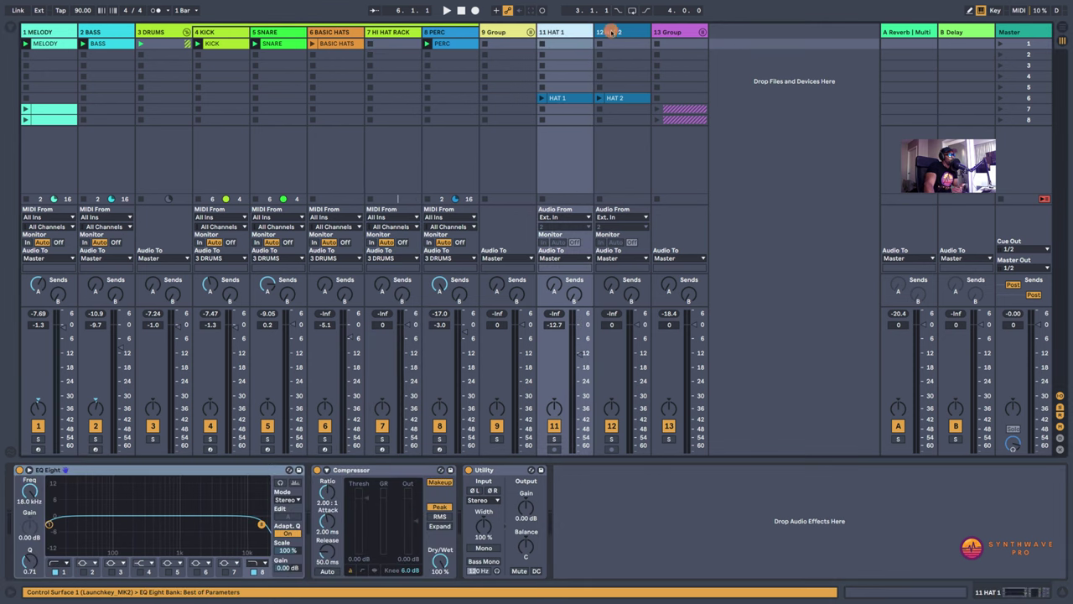
click(555, 439)
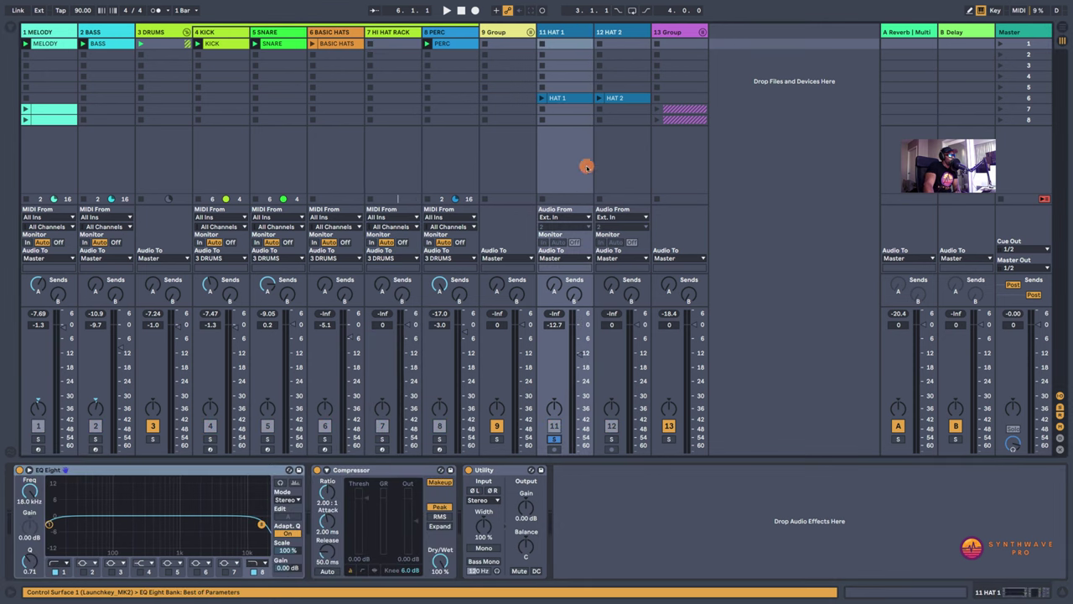
click(541, 99)
click(611, 439)
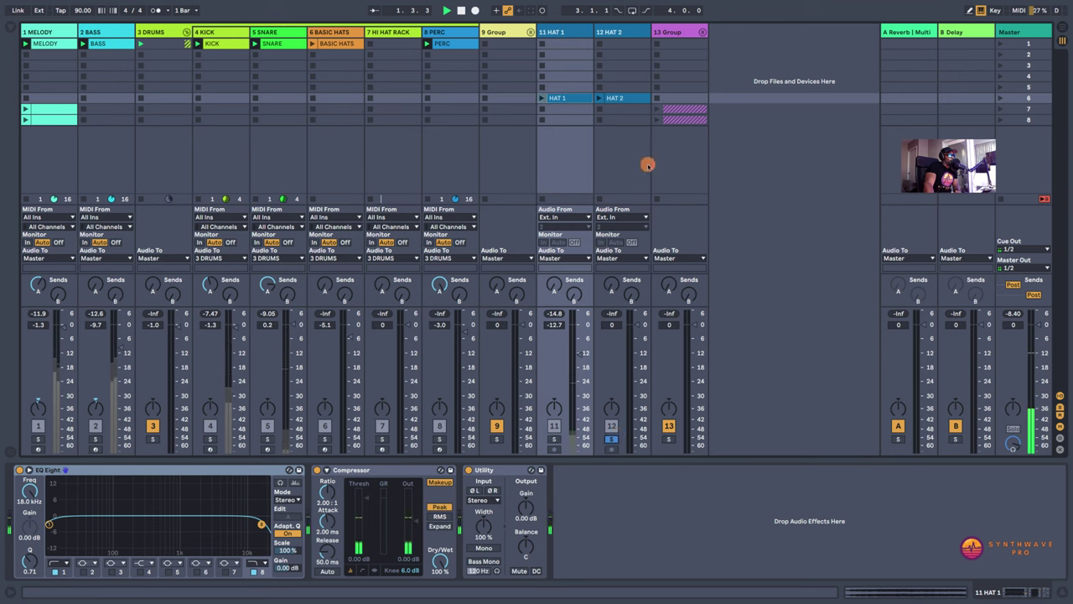
click(600, 98)
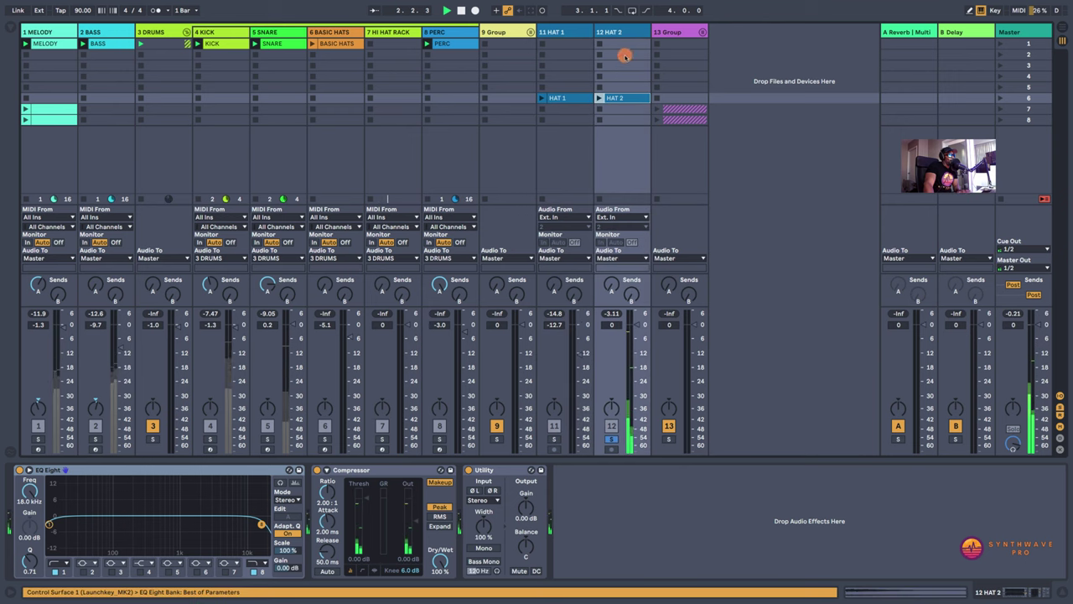
click(618, 86)
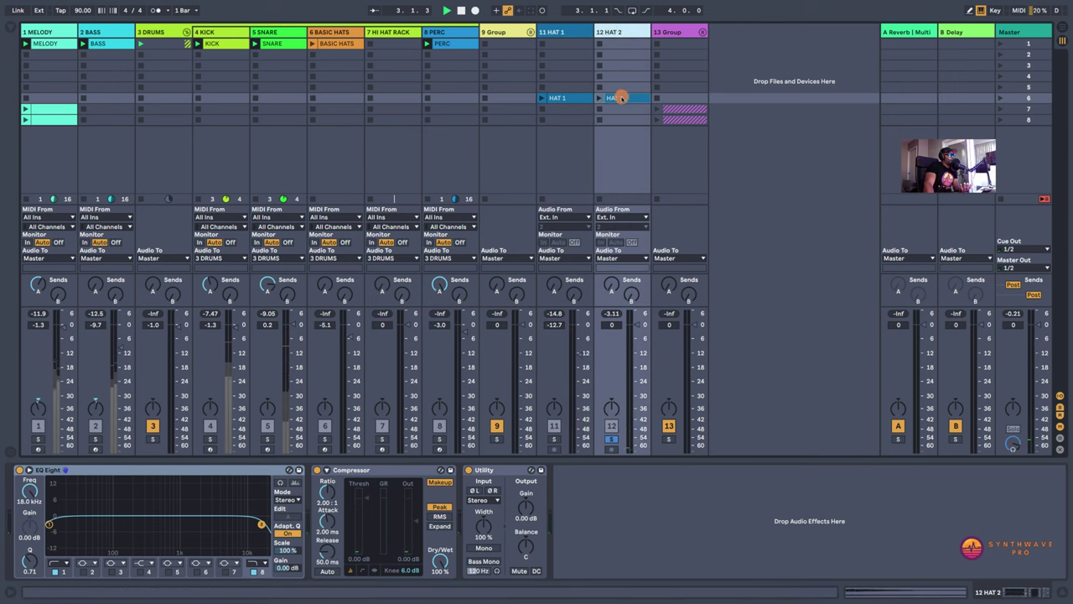
drag(619, 97, 393, 97)
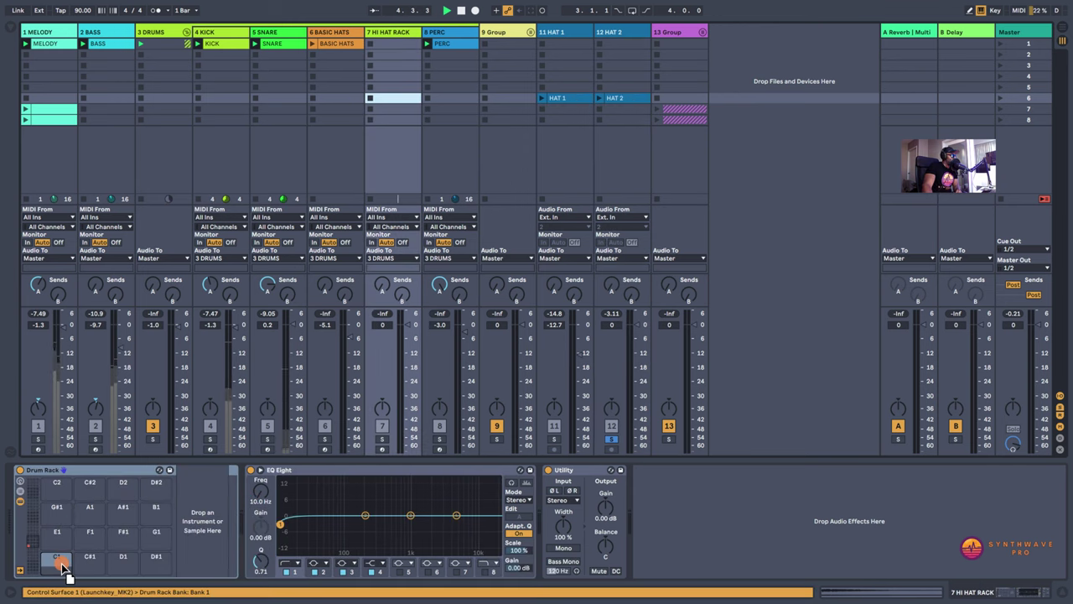
Step: Load Hat_03 onto Drum Rack pad C1 and Hat_05 onto pad C#1
drag(63, 568, 60, 562)
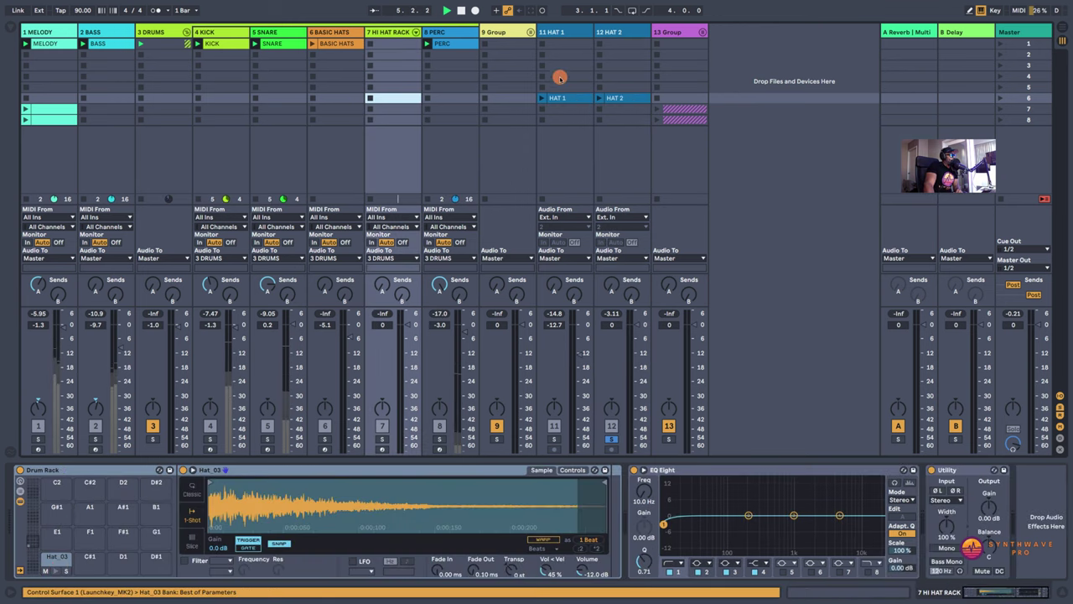
click(561, 97)
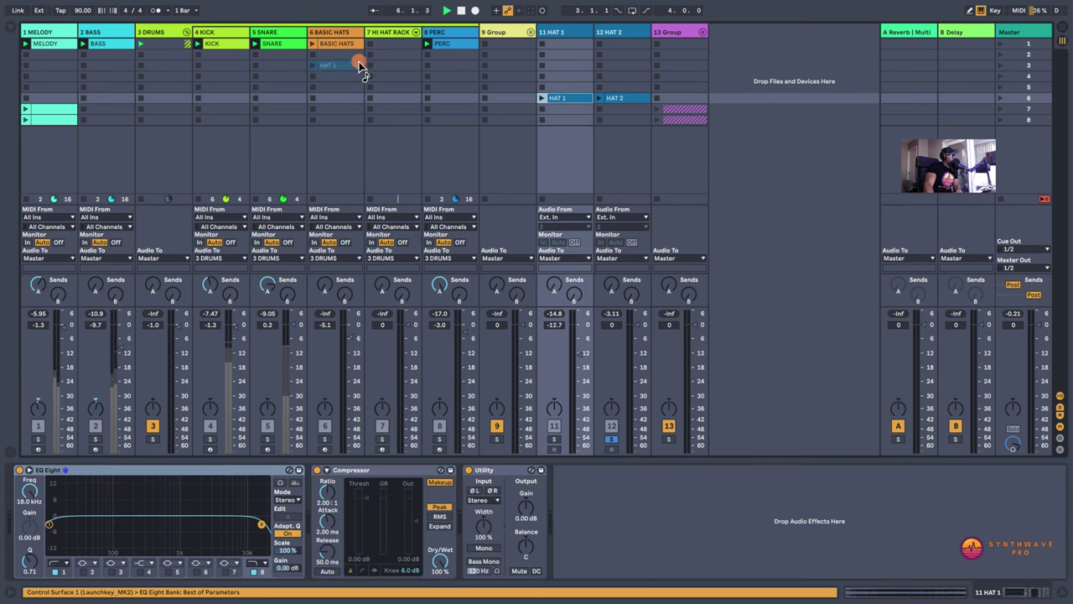
click(343, 33)
click(390, 34)
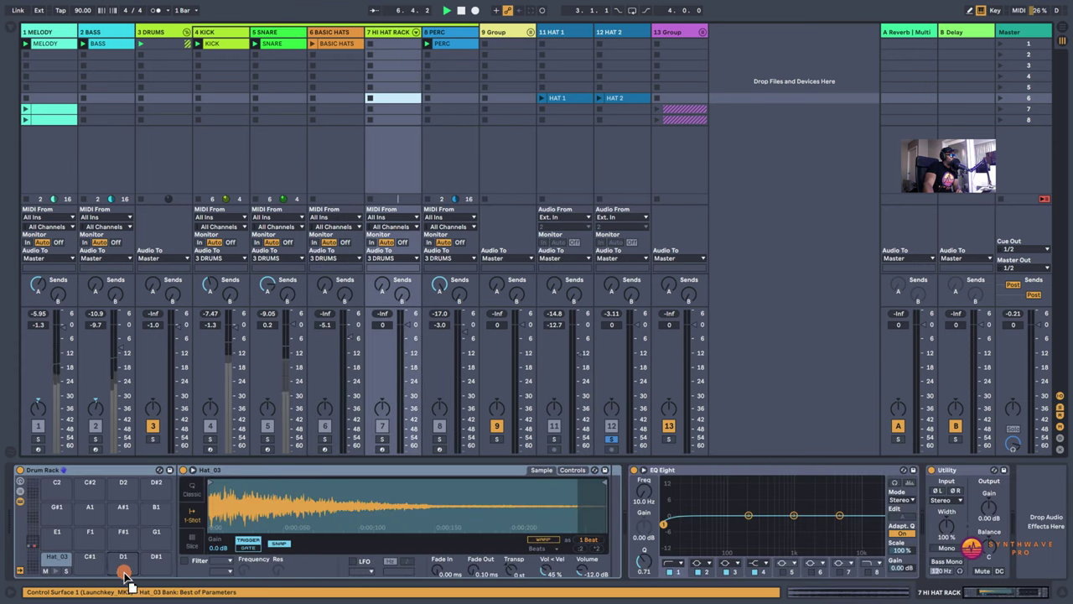
click(90, 565)
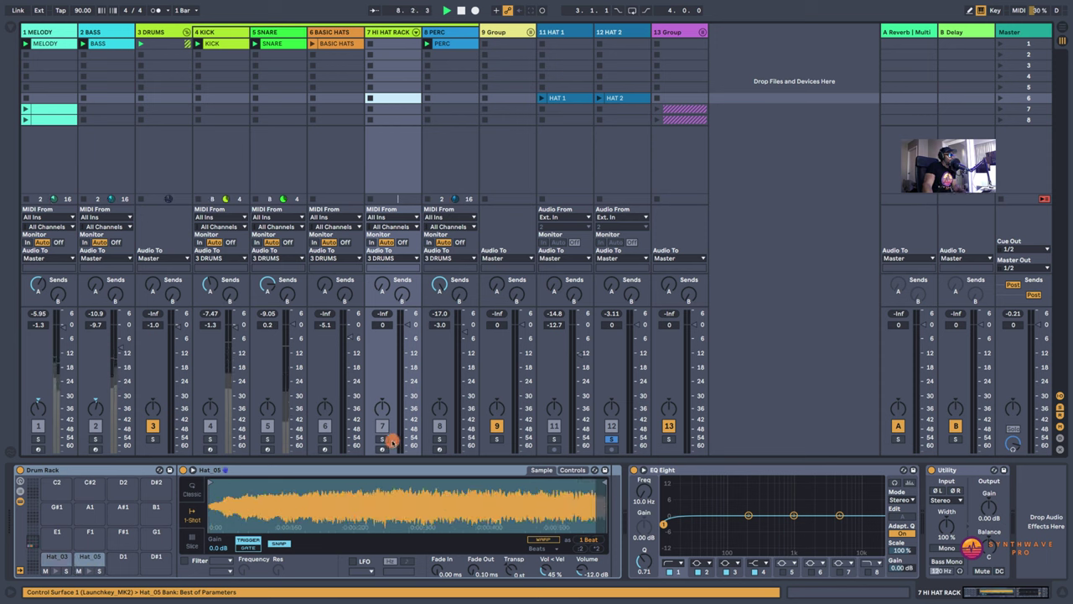
Step: Unsolo HAT 2, then solo and arm the HI HAT RACK track
click(612, 437)
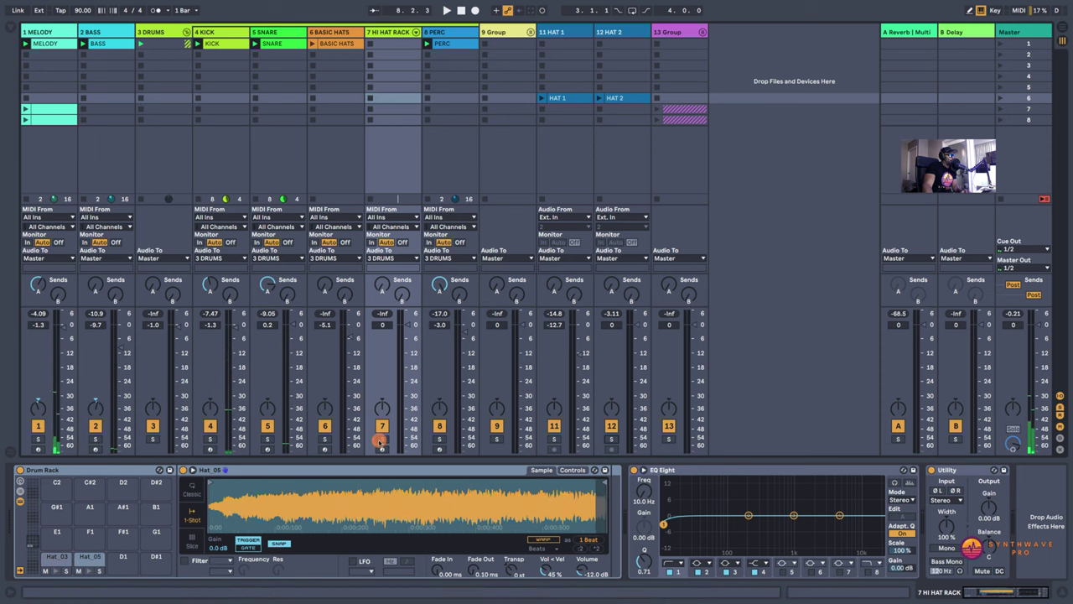
click(382, 438)
click(383, 449)
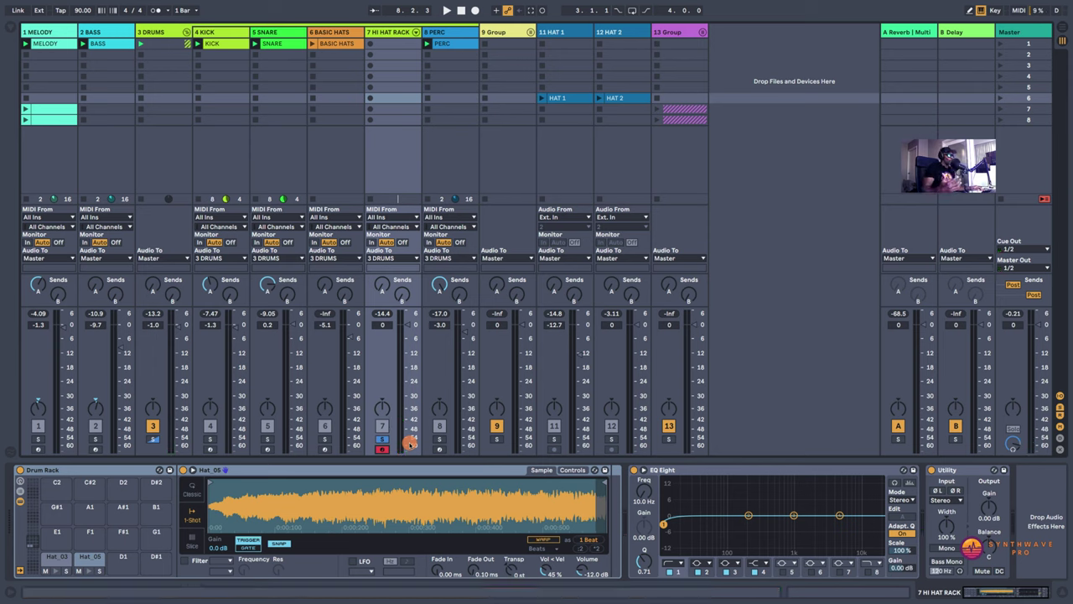
Step: Add a Utility set to Mono between the Hat_03 Simpler and EQ Eight
click(48, 558)
click(57, 570)
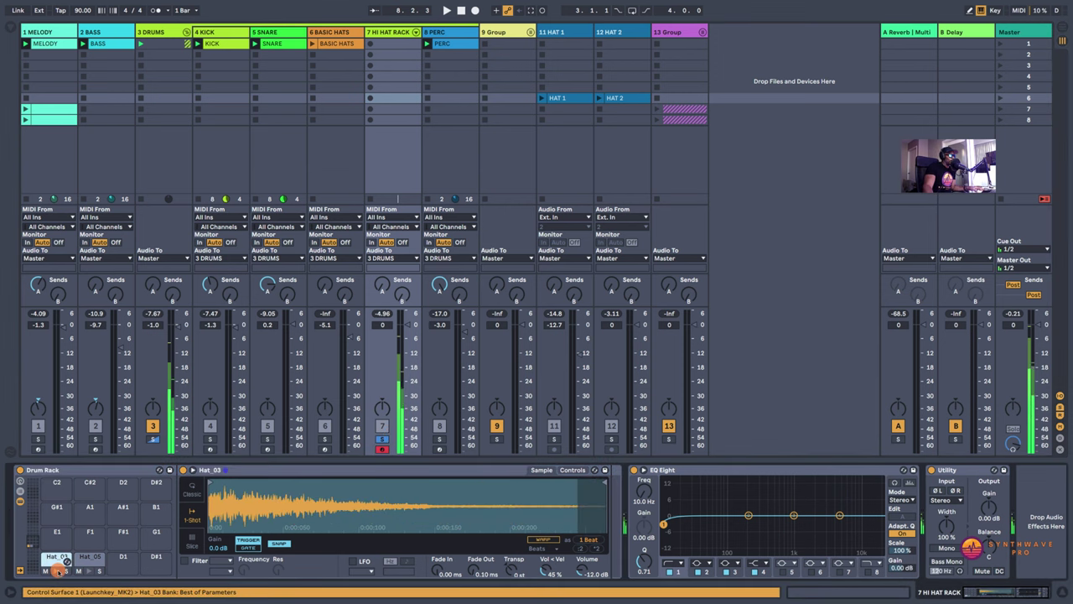
drag(963, 471, 608, 490)
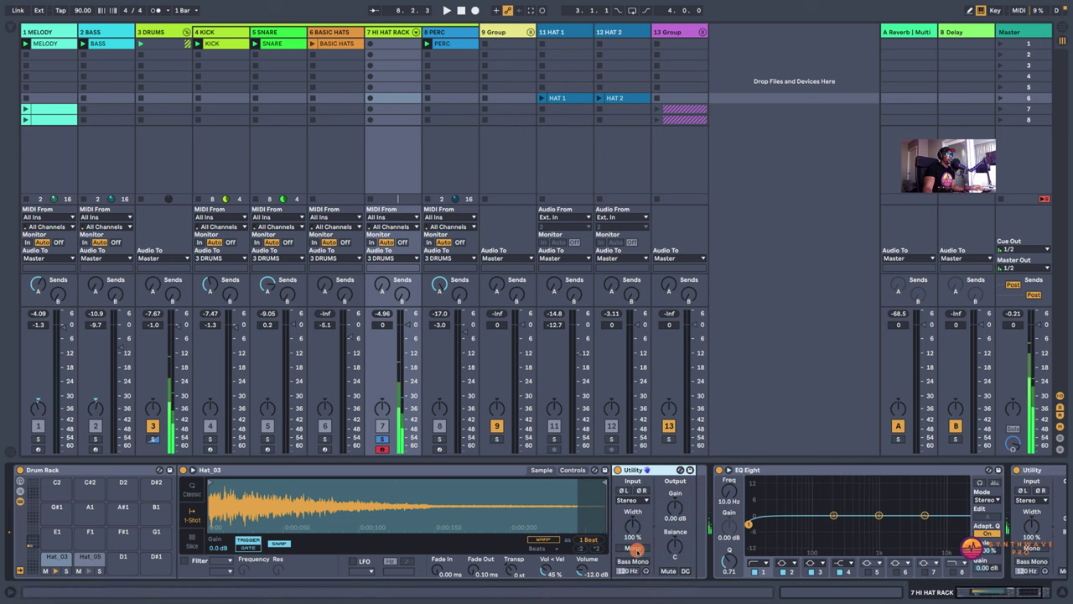
click(636, 549)
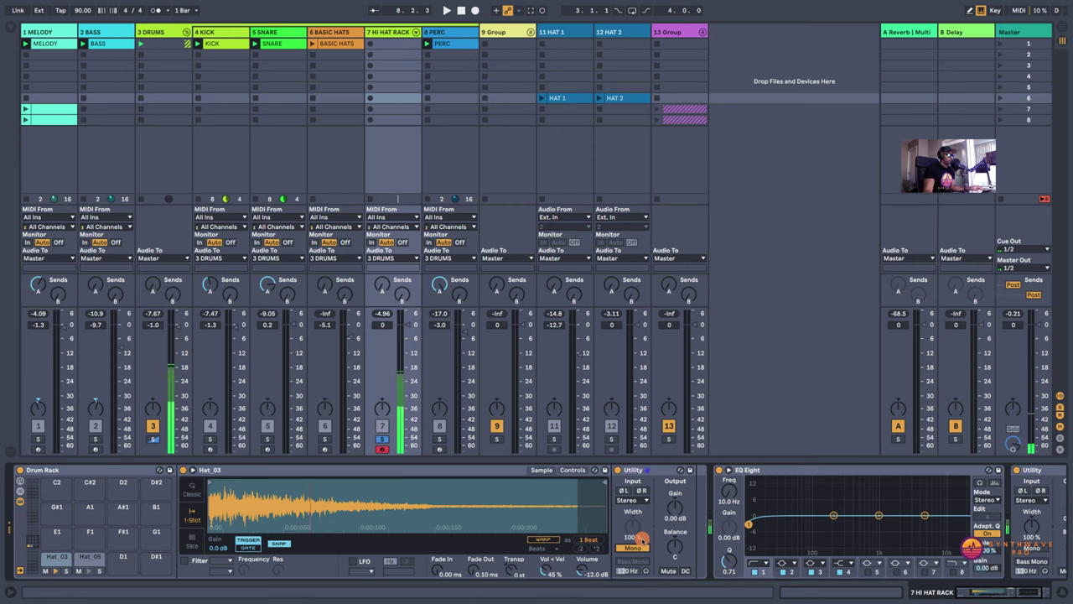
Step: Create a MIDI clip with Hat_03 notes at 1.1.3, 1.2.3, 1.3.3 and 1.4.3
double_click(391, 44)
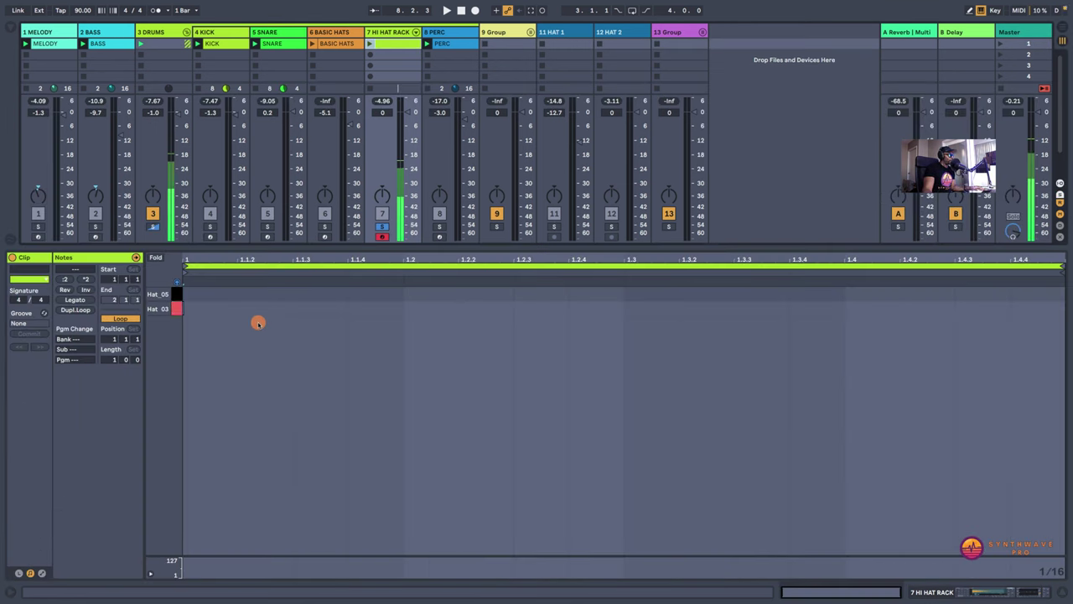
double_click(312, 307)
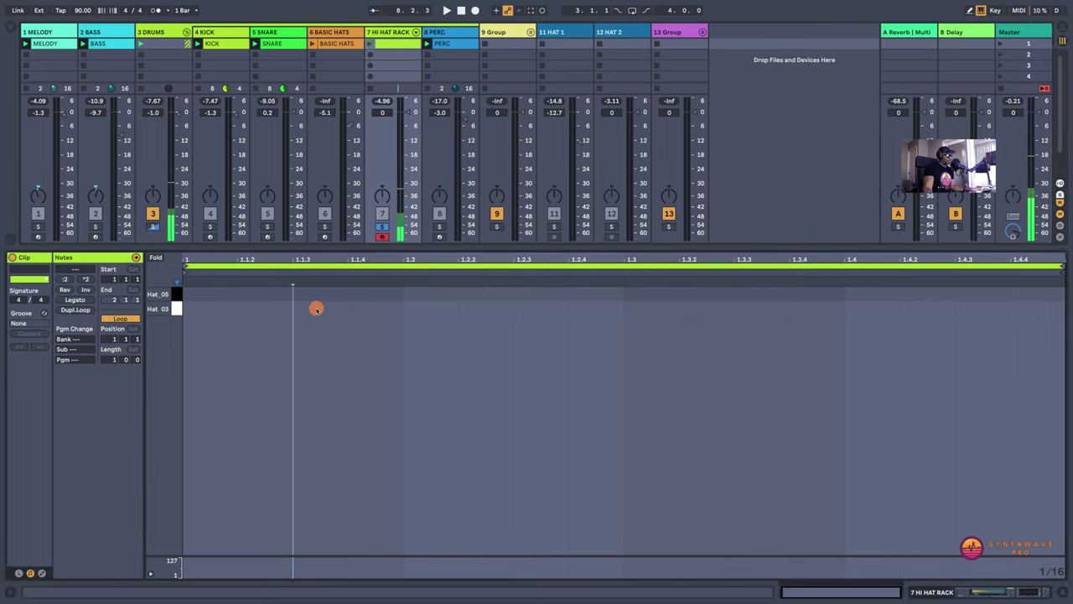
double_click(543, 308)
double_click(763, 308)
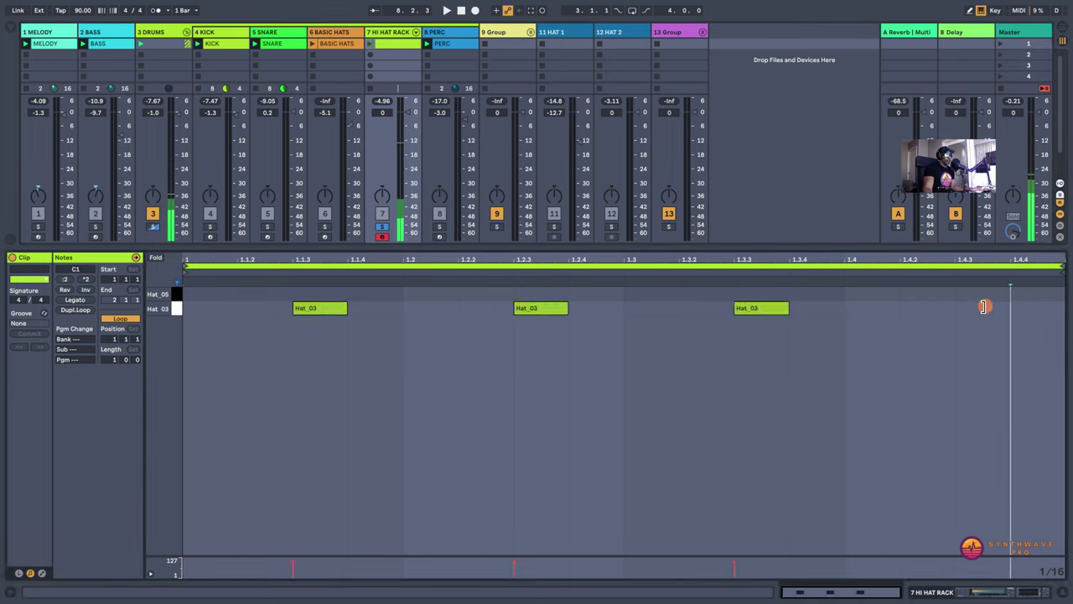
double_click(993, 308)
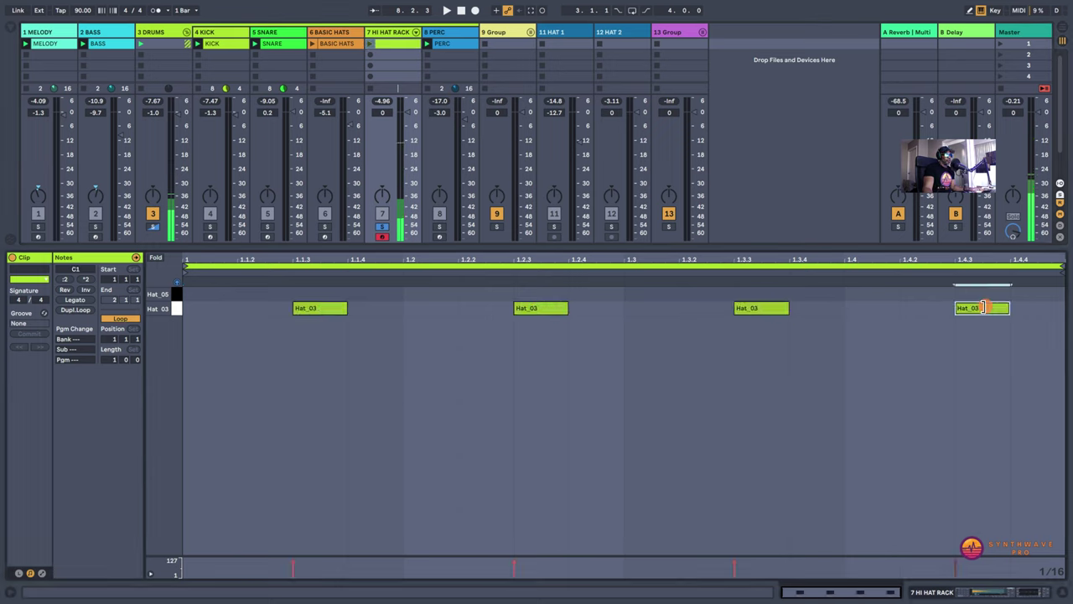
Step: Double the hi-hat clip to two bars and play it from the start
click(370, 45)
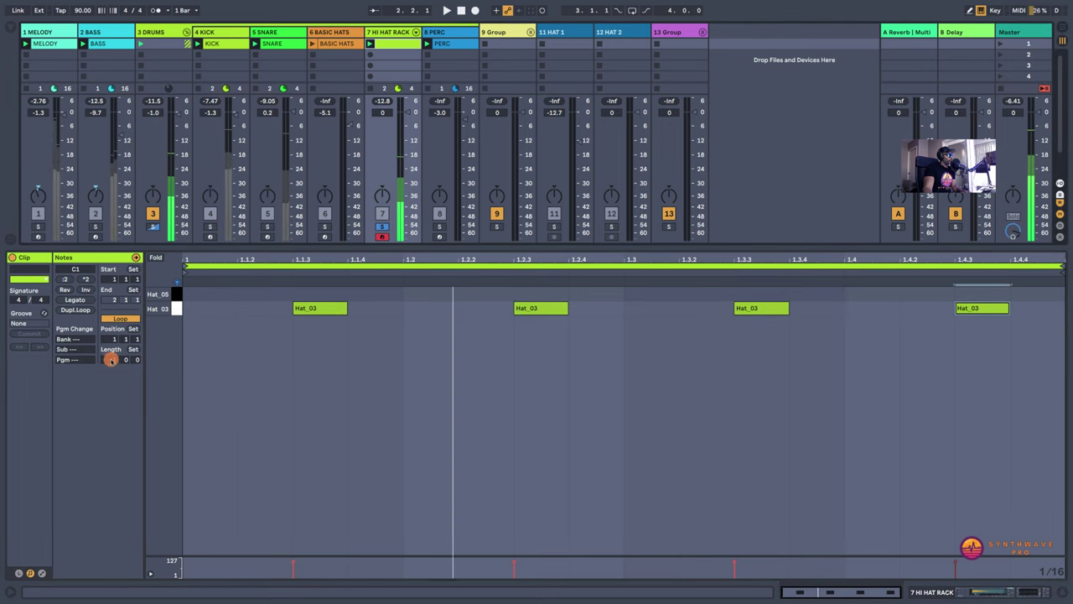
click(80, 310)
click(253, 275)
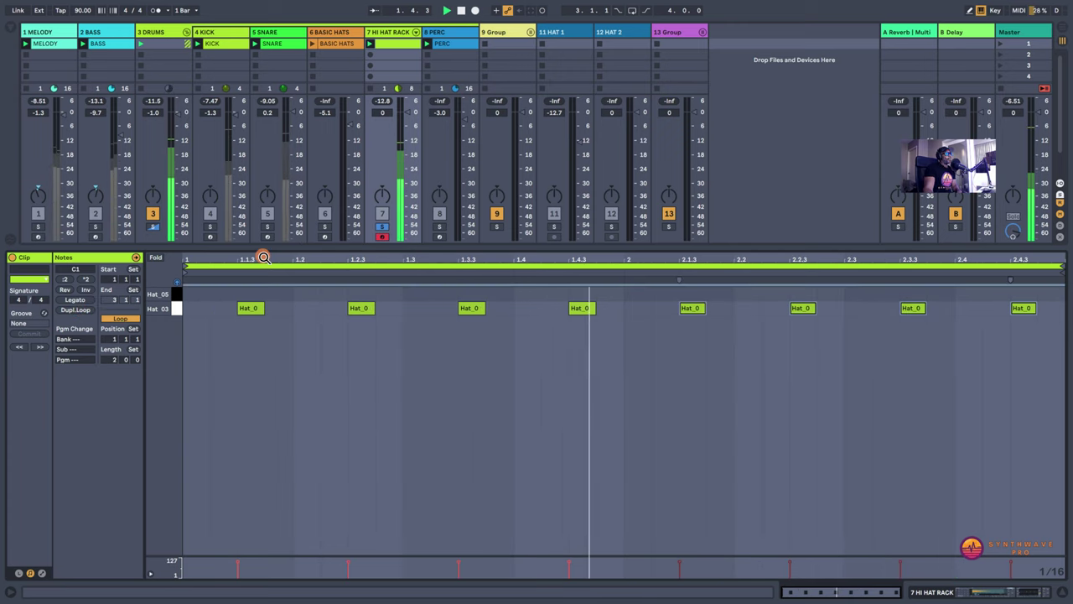
click(477, 310)
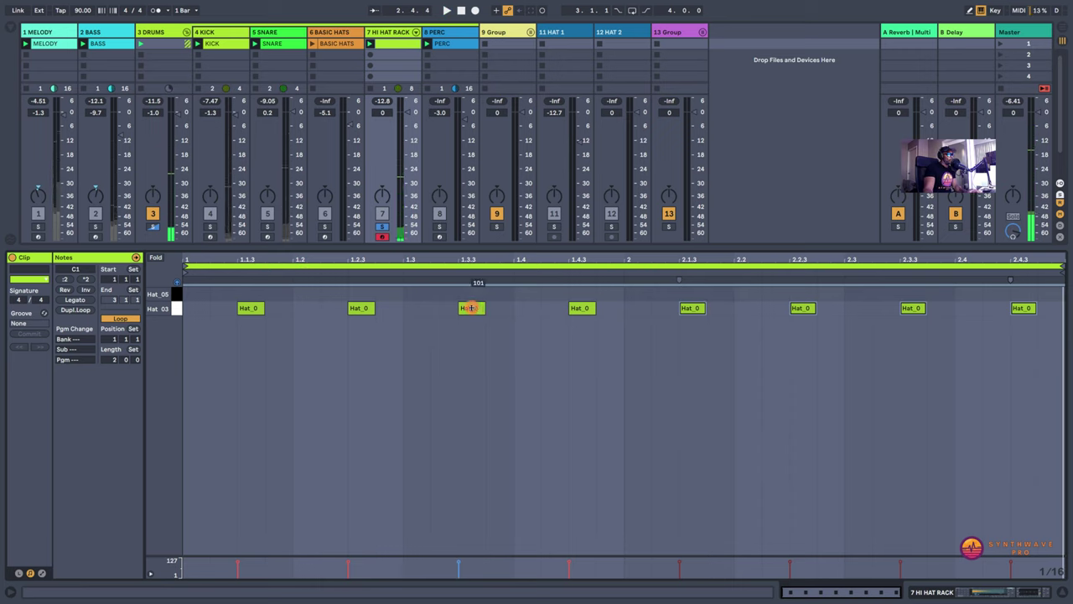
click(873, 504)
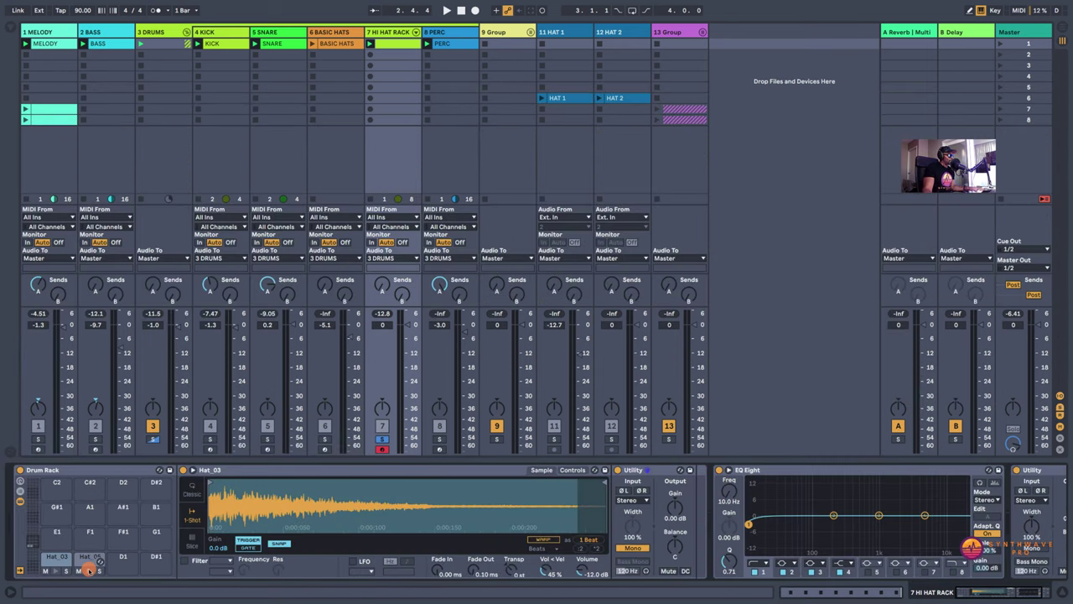
Step: Move the Hat_05 sample start near its tail, then reopen the hi-hat clip
click(88, 570)
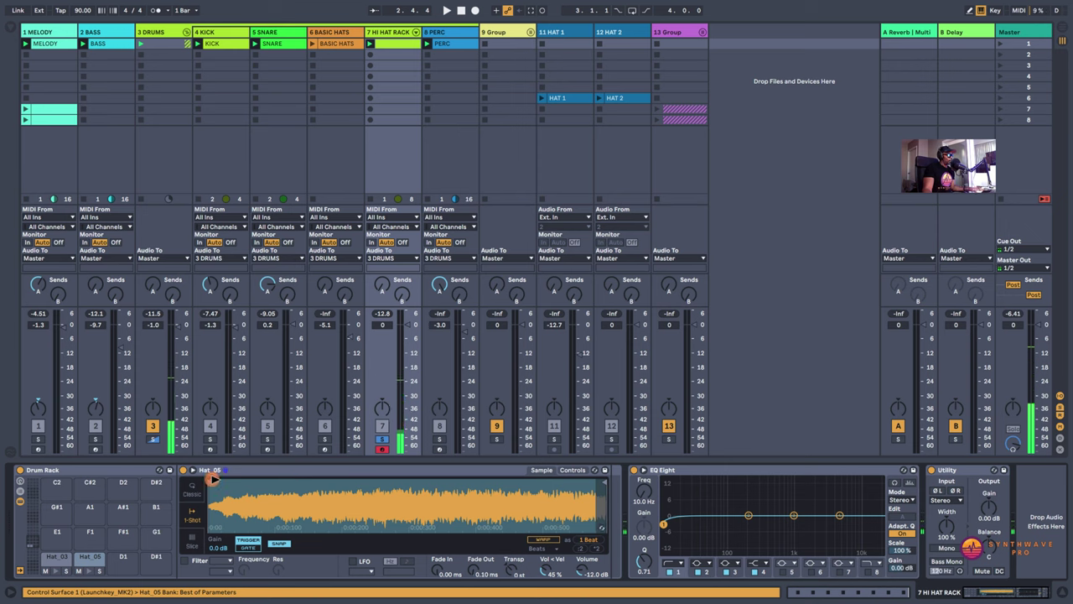
drag(214, 480, 596, 484)
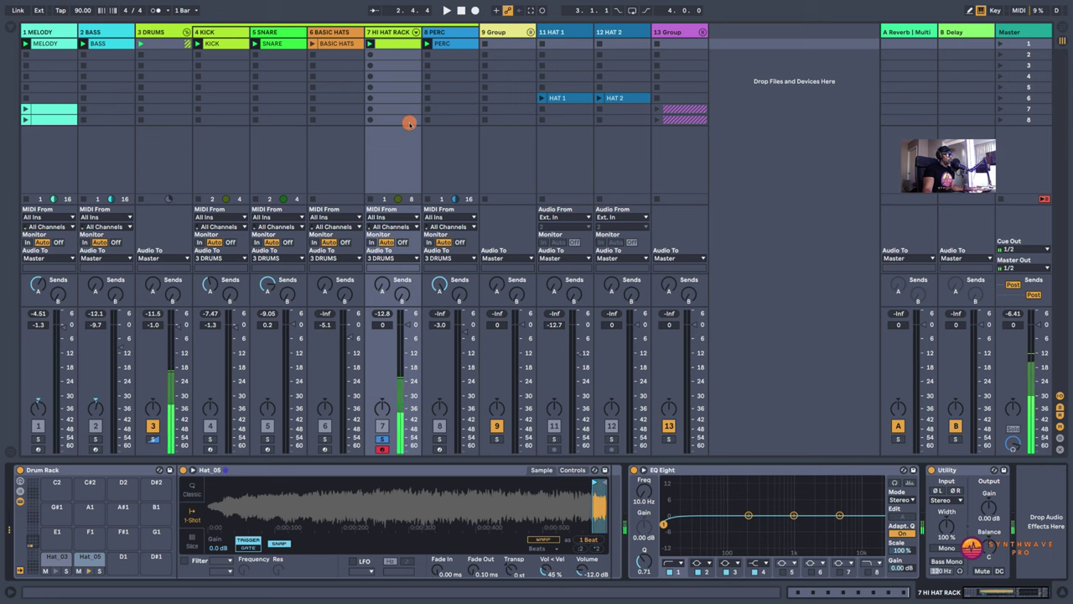
double_click(387, 43)
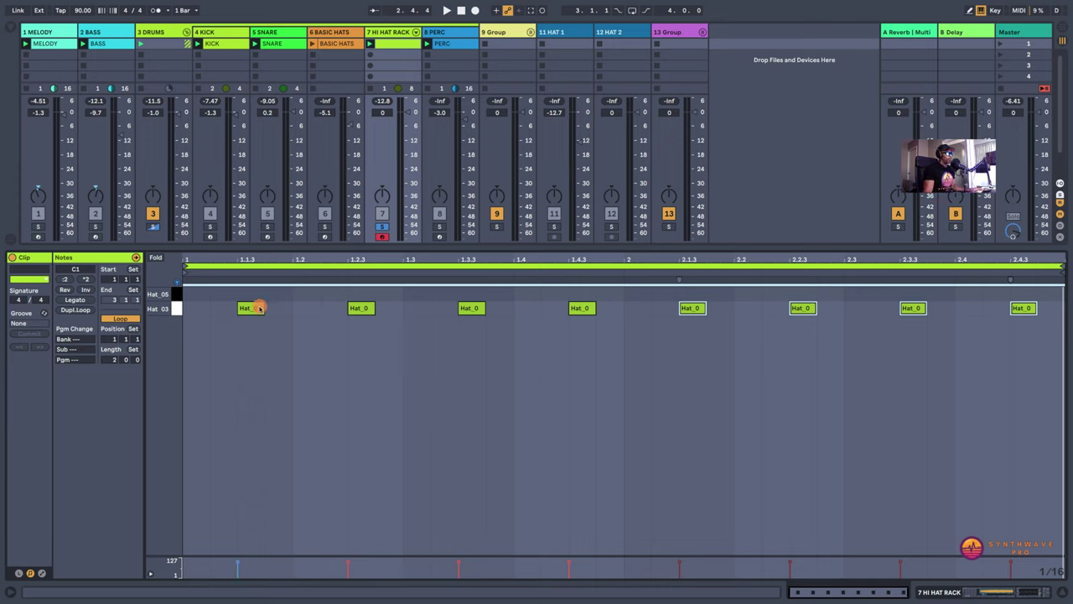
Step: Copy an early Hat_03 note into the Hat_05 row and play the clip
mouse_move(250, 308)
mouse_down()
mouse_move(280, 293)
mouse_move(333, 292)
mouse_up()
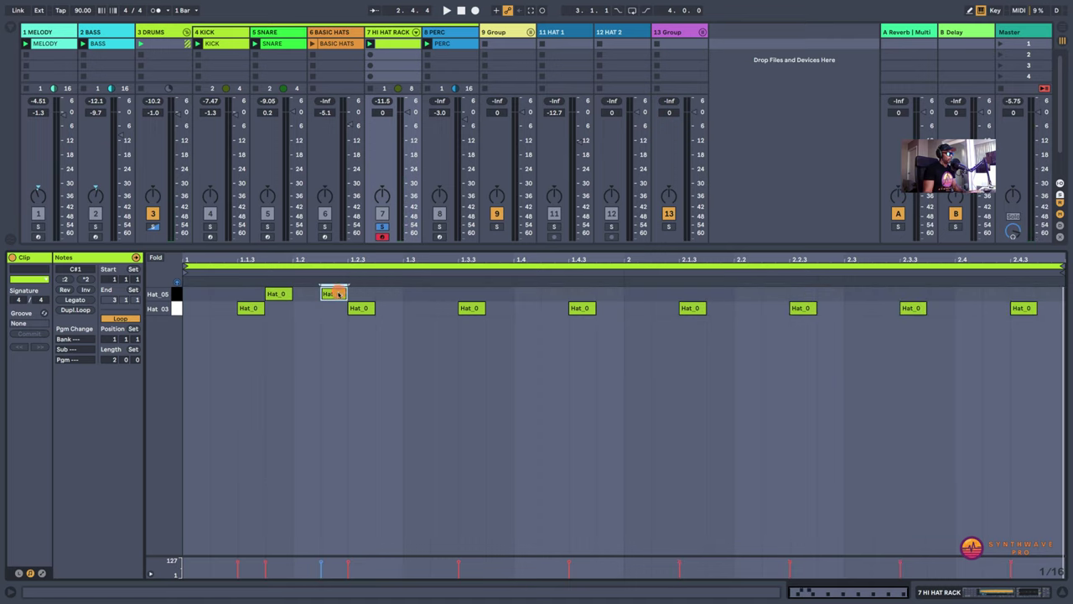
key(space)
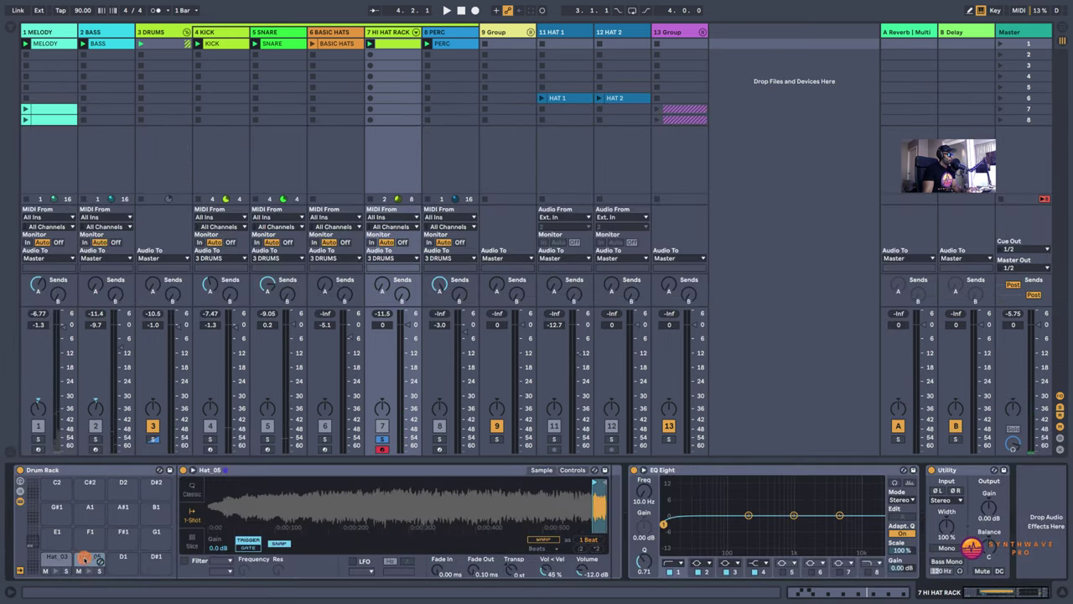
Step: Duplicate the Hat_05 pad onto pad D1 and delete a device from its chain
click(88, 570)
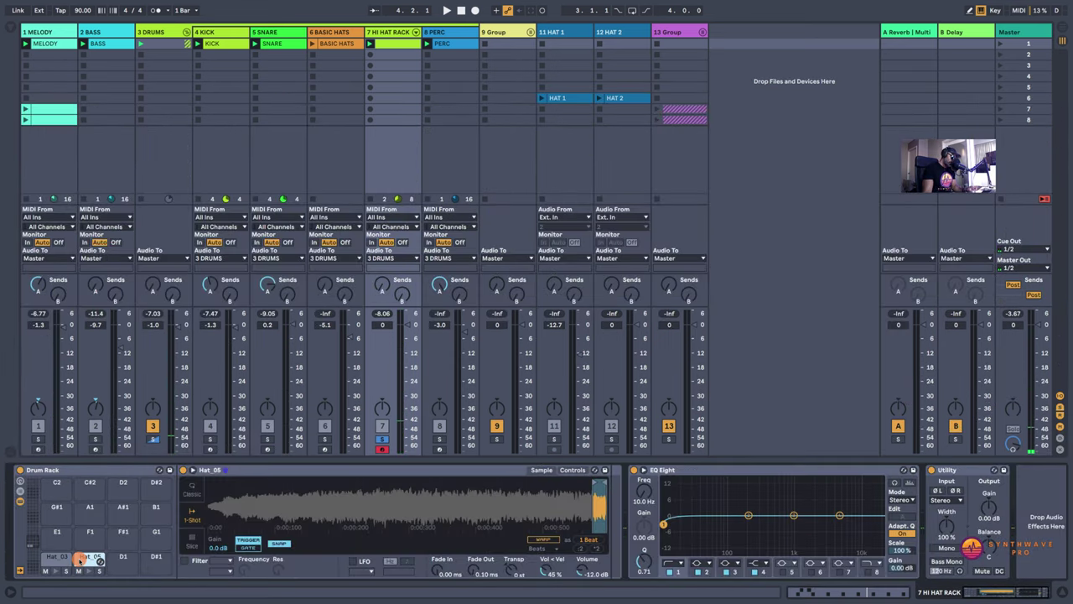
mouse_move(87, 575)
mouse_down()
mouse_move(130, 571)
mouse_move(99, 560)
mouse_move(119, 558)
mouse_up()
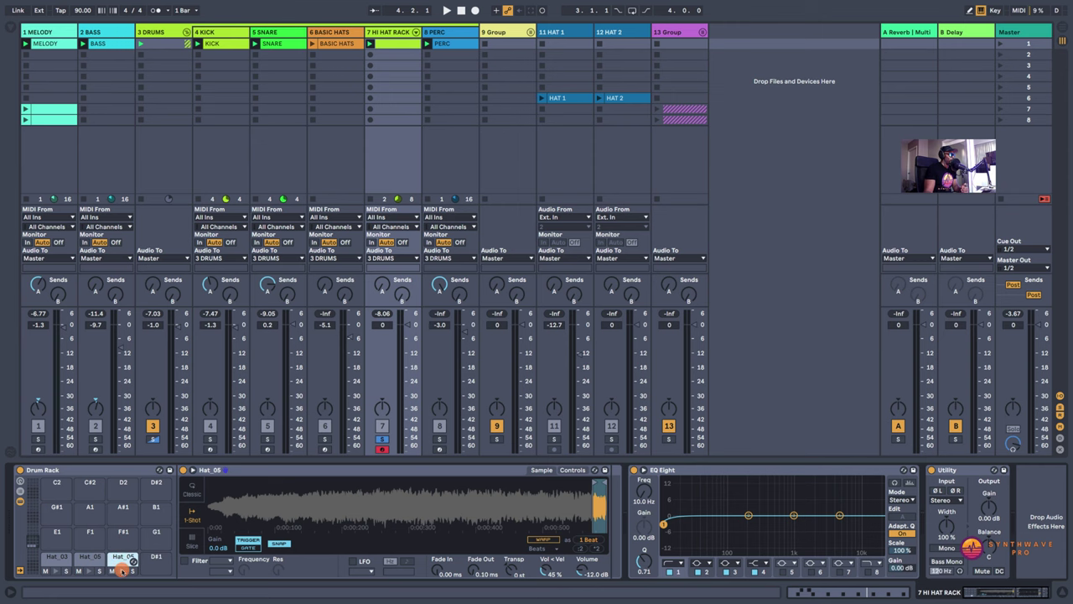
drag(126, 565, 126, 568)
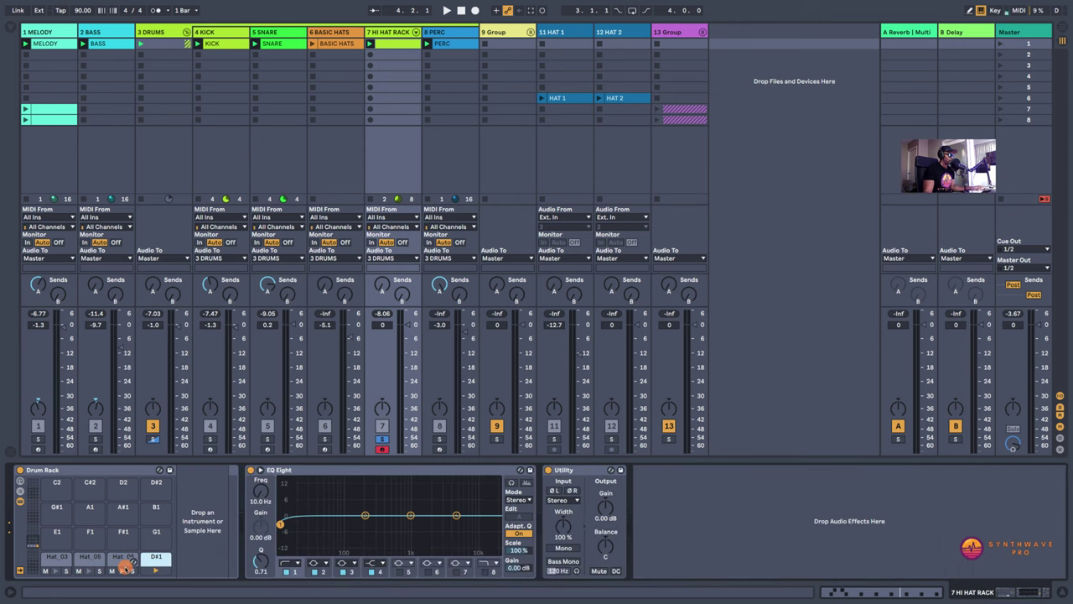
click(122, 568)
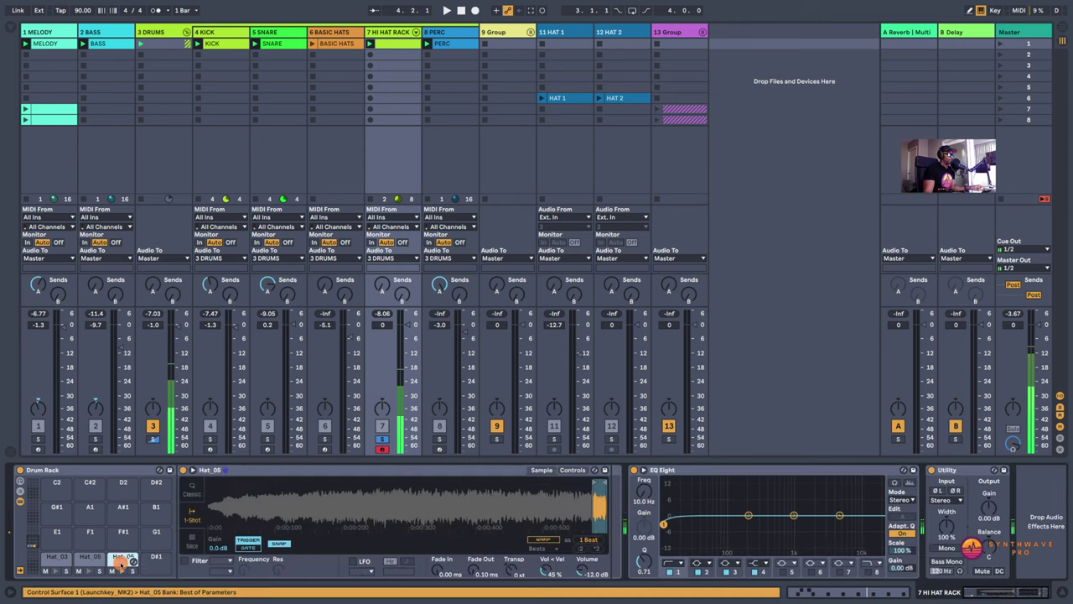
key(Delete)
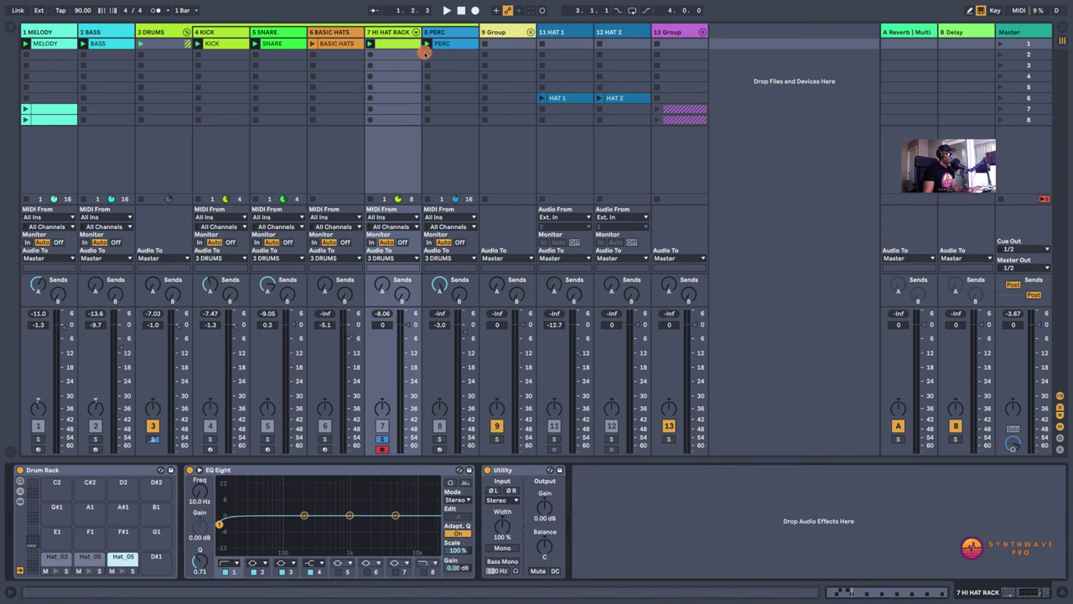
Step: Add four offset hits on the duplicated Hat_05 pad's row and play the clip
double_click(403, 47)
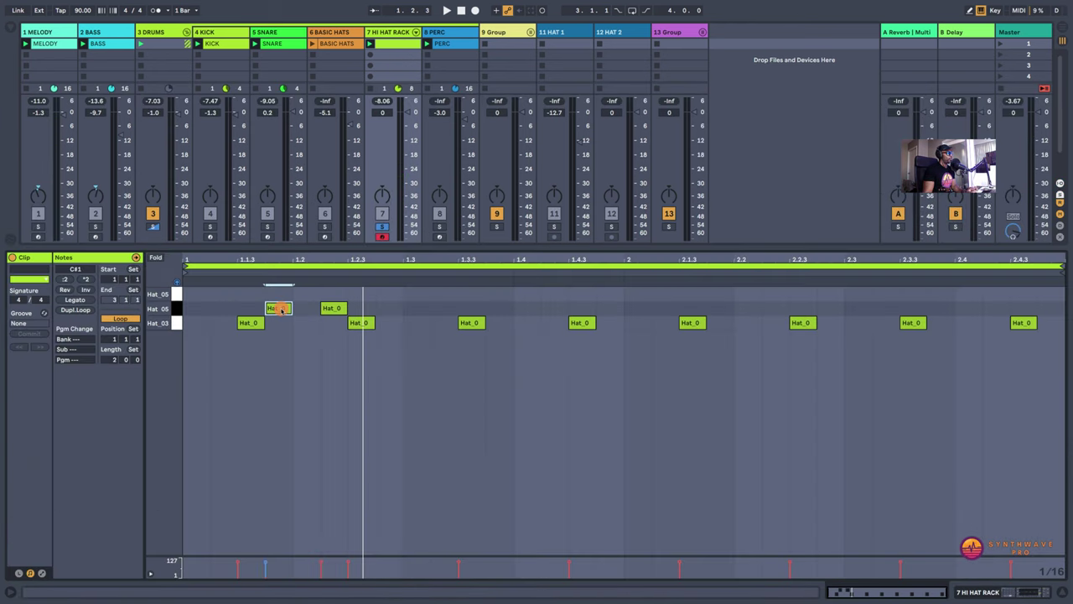
drag(281, 310, 223, 294)
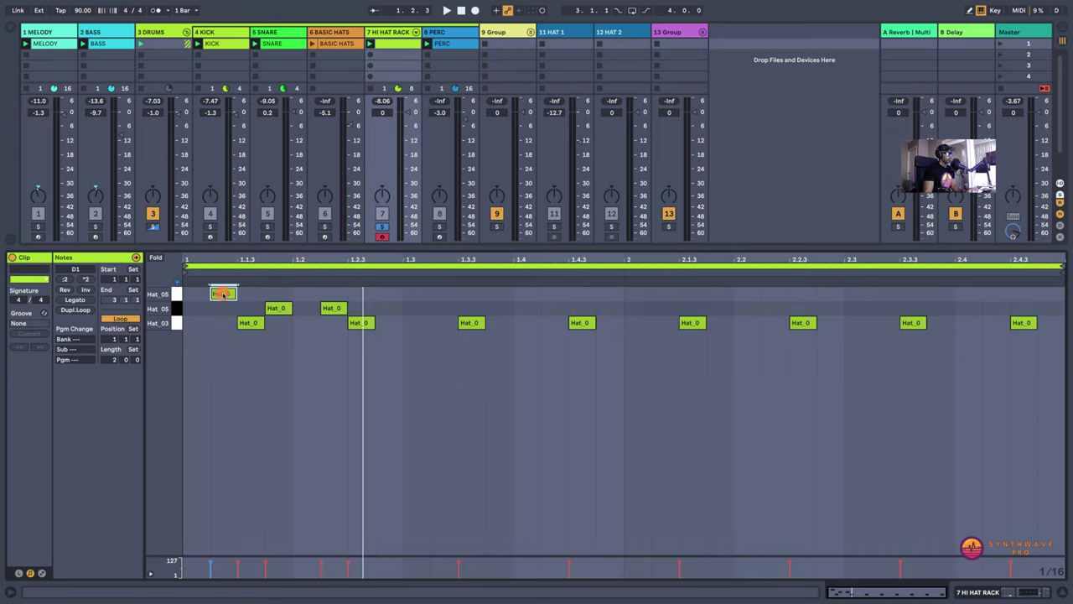
drag(223, 294, 510, 288)
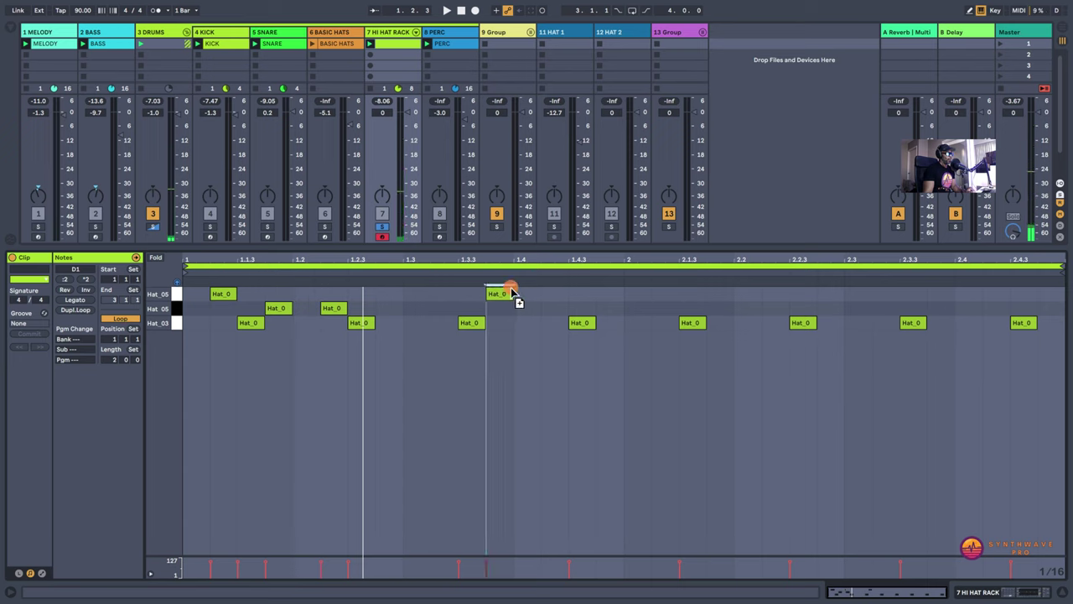
click(510, 290)
drag(503, 290, 941, 293)
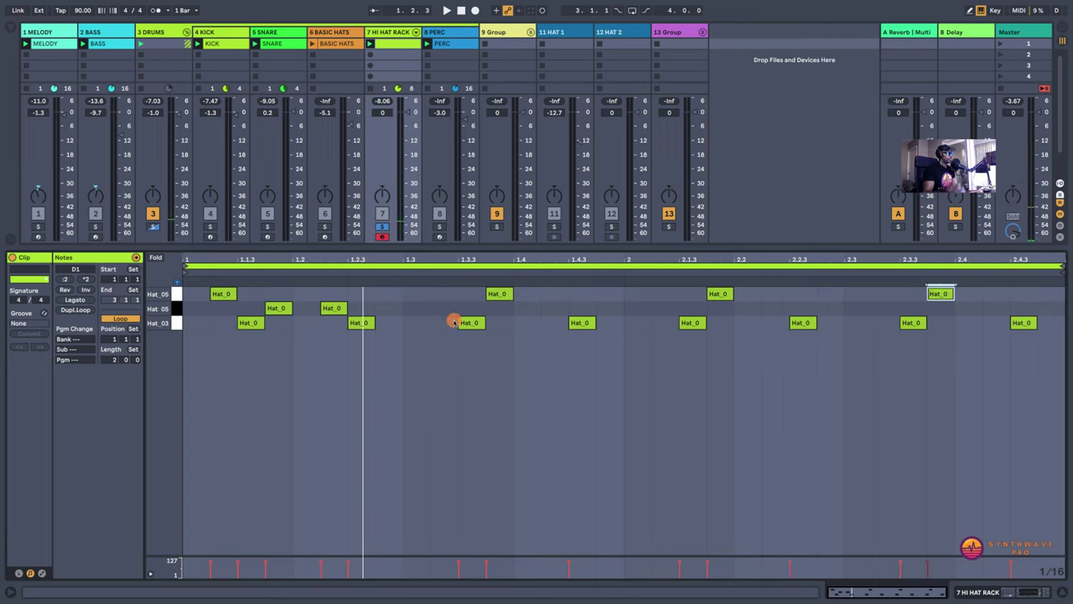
key(space)
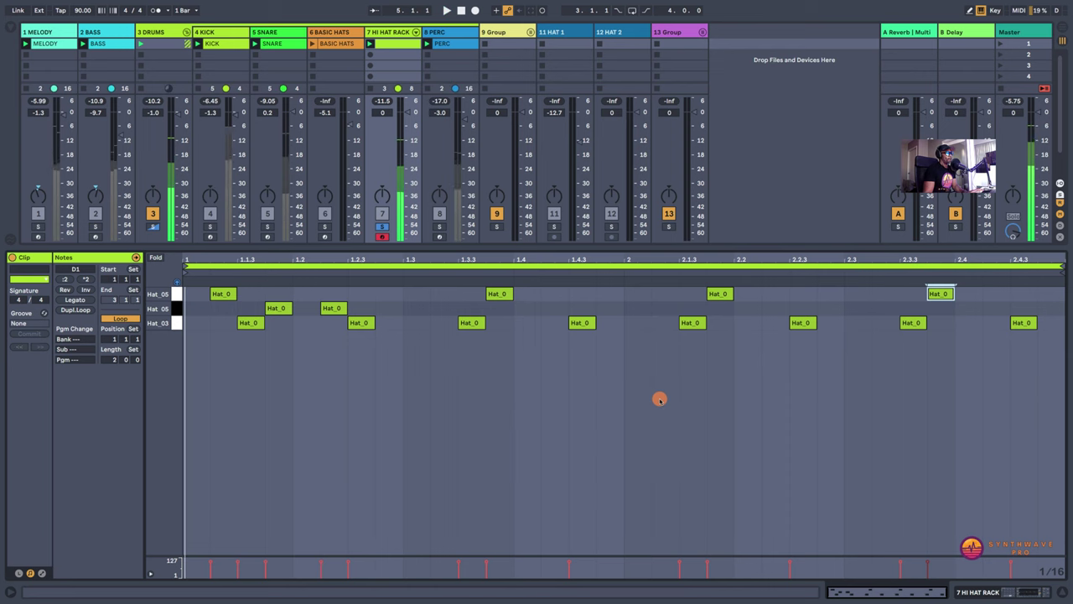
Step: Drop a Vocoder from Audio Effects onto the Hat_05 pad, after its sampler
click(996, 592)
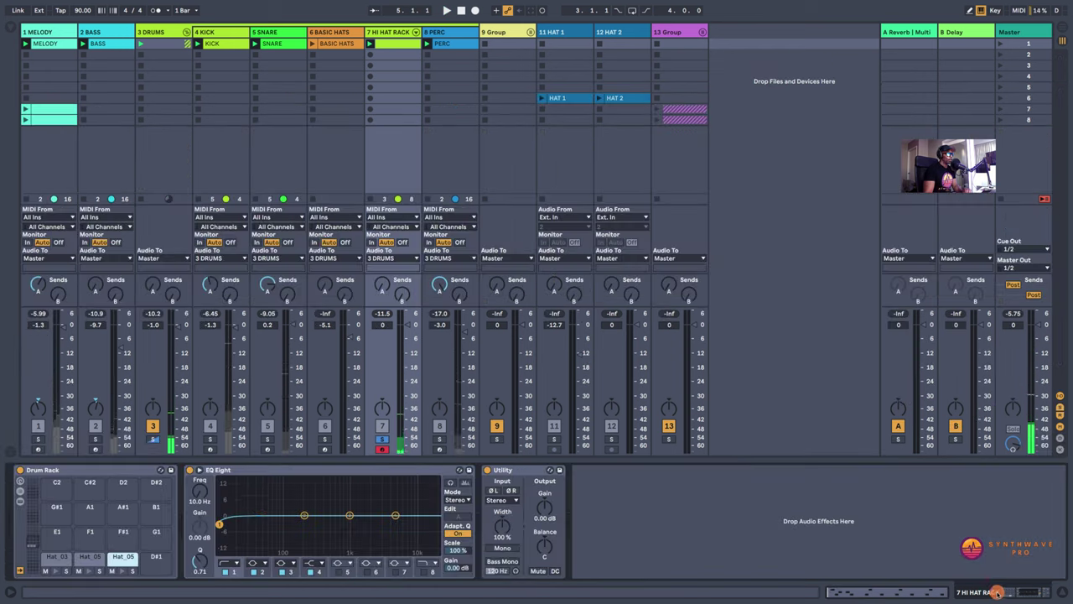
click(123, 567)
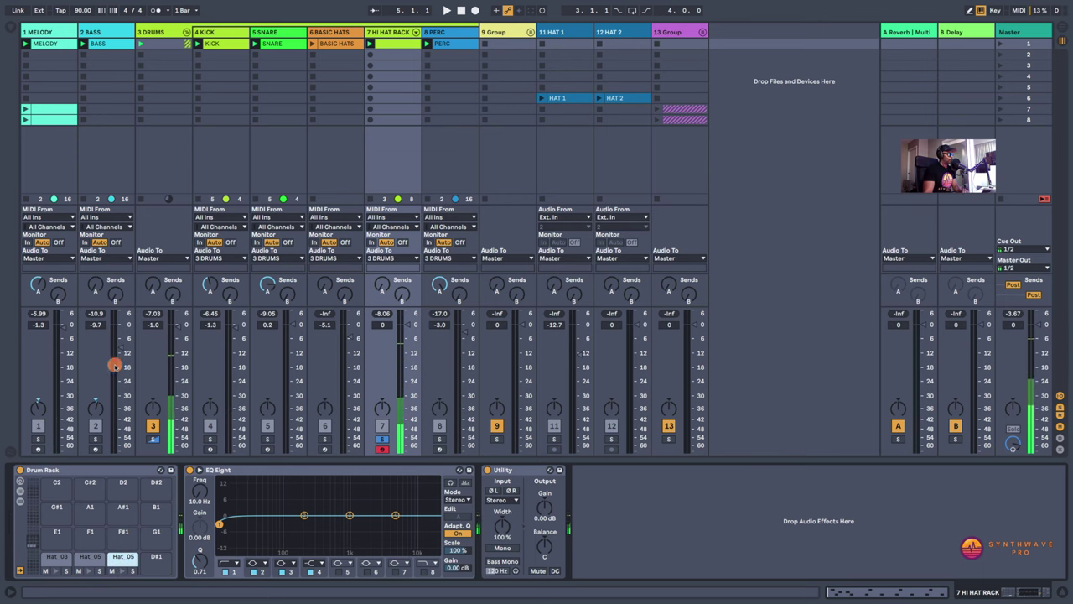
click(6, 29)
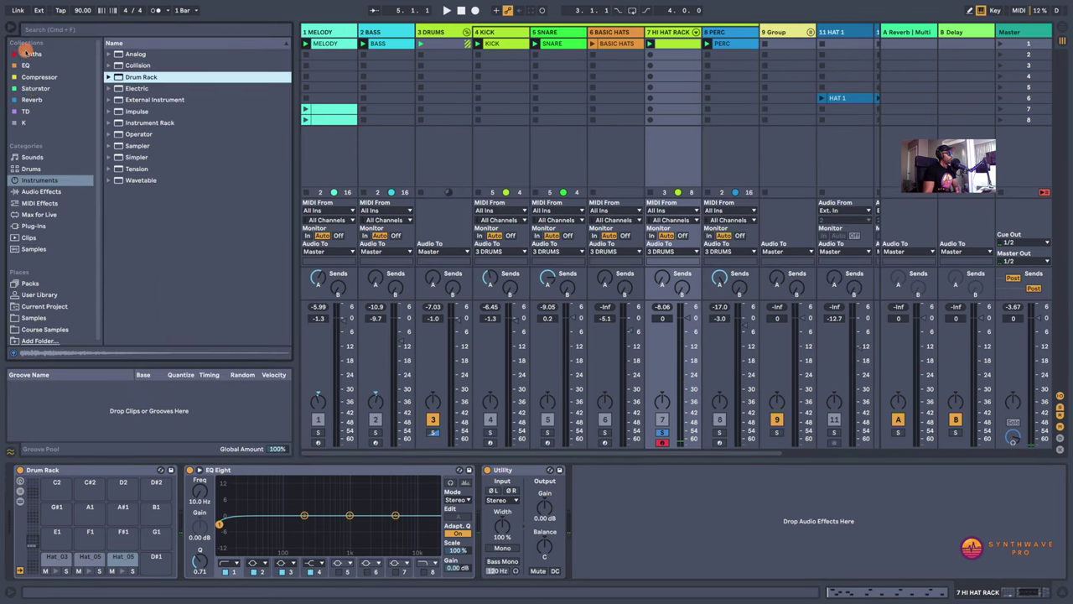
click(48, 192)
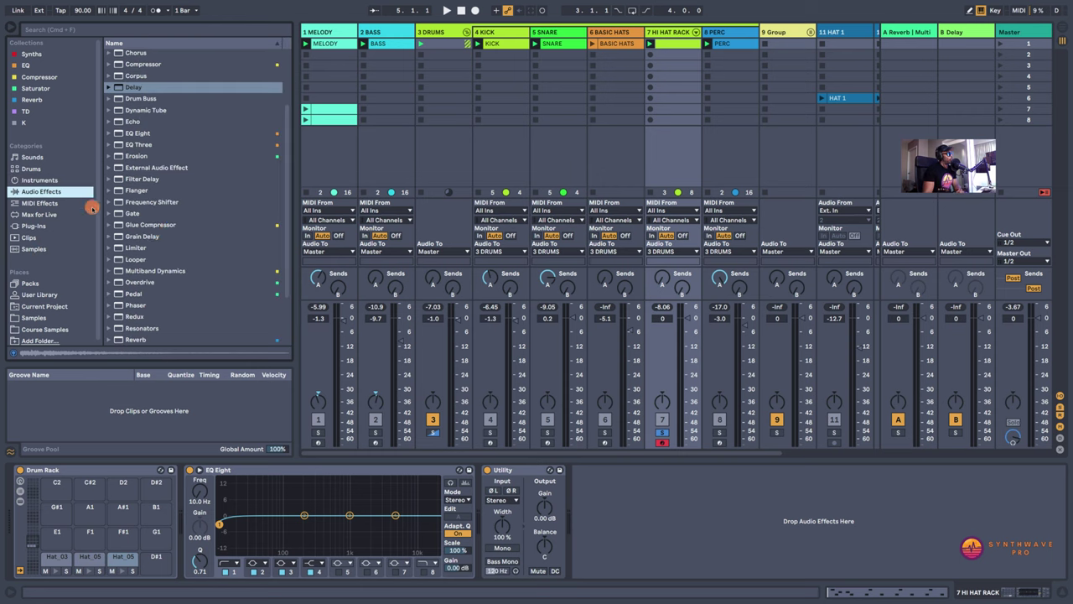
scroll(142, 252, down, 3)
mouse_move(138, 339)
mouse_down()
mouse_move(115, 574)
mouse_move(120, 559)
mouse_up()
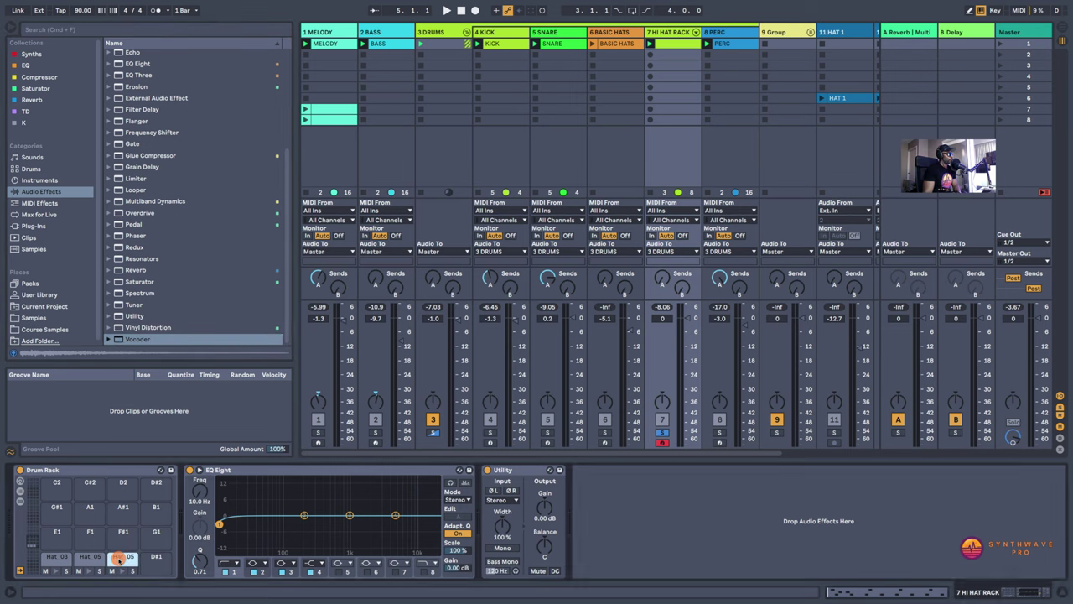
click(679, 468)
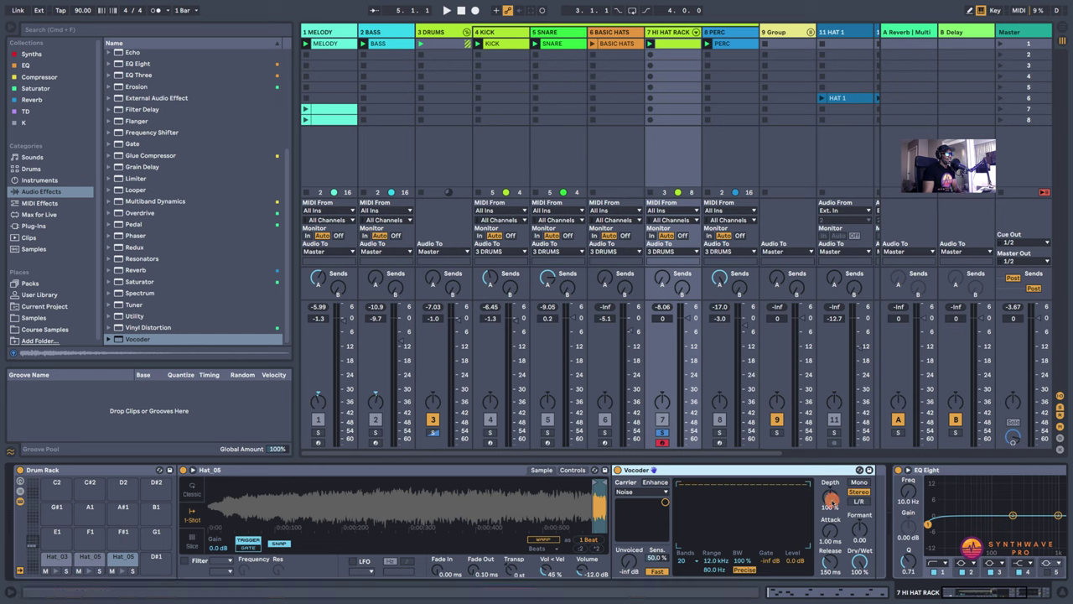
Step: Solo the Hat_05 pad, lower the Vocoder's dry/wet and depth, and raise its formant
click(131, 571)
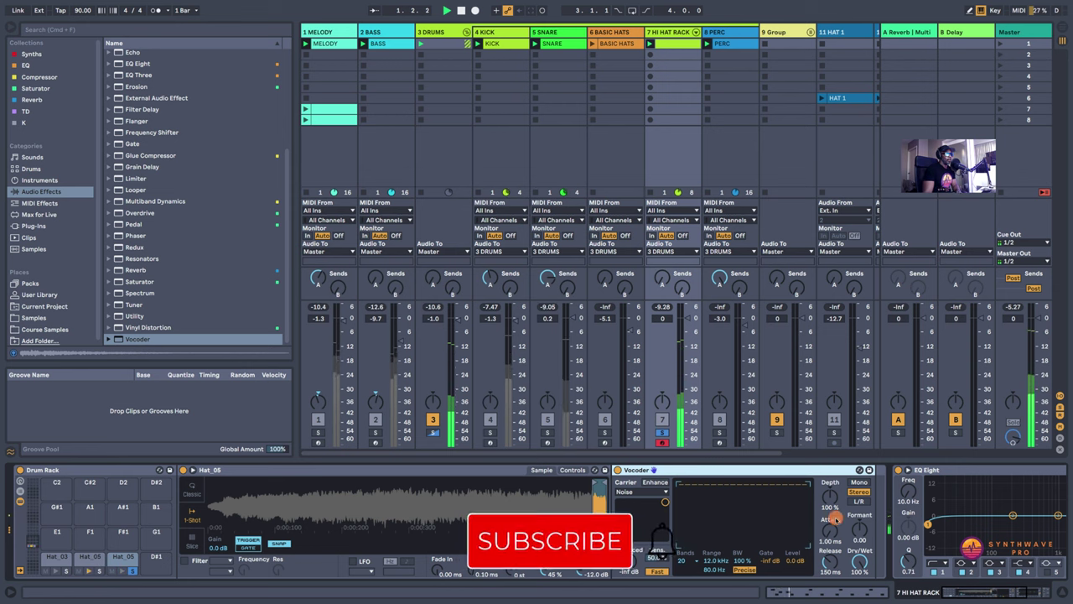
drag(859, 560, 859, 578)
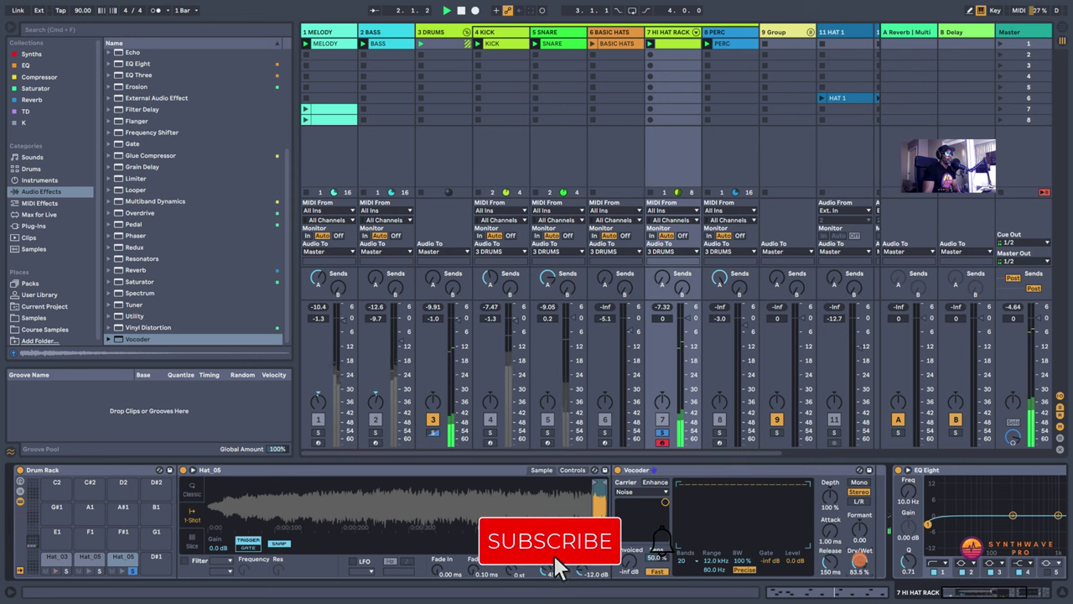
mouse_move(830, 494)
mouse_down()
mouse_move(830, 516)
mouse_move(830, 494)
mouse_up()
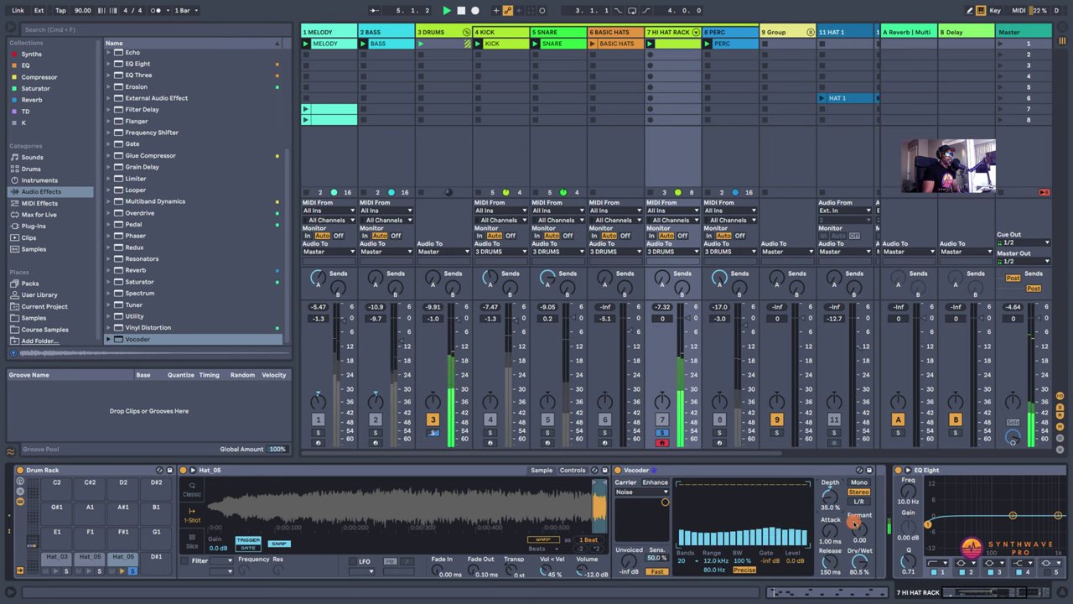
click(860, 531)
drag(862, 533, 861, 525)
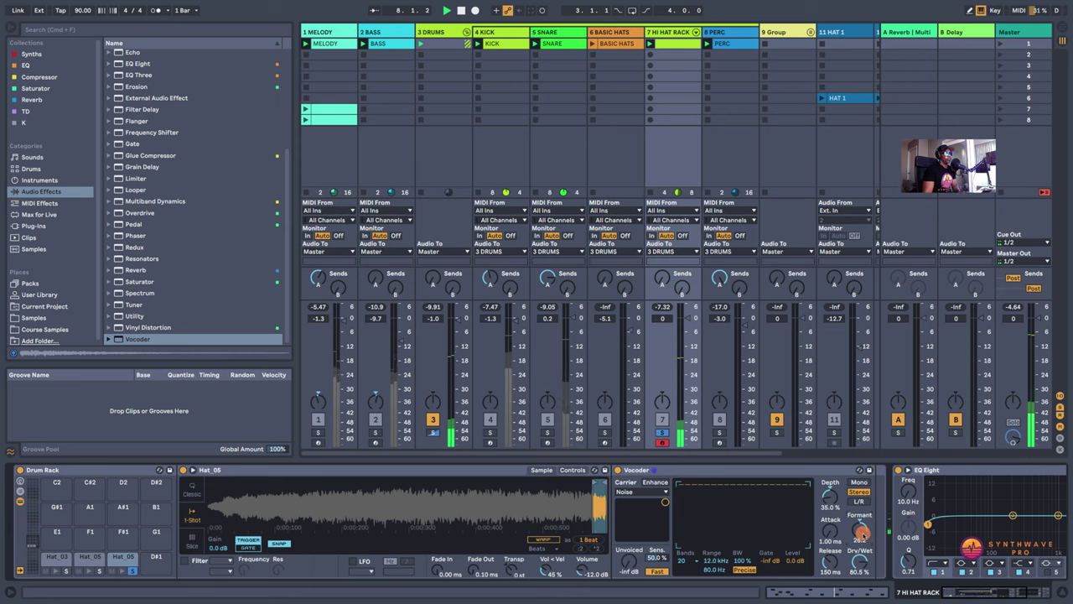
Step: A/B the Vocoder, fine-tune its depth and formant, and open the hi-hat clip
click(616, 469)
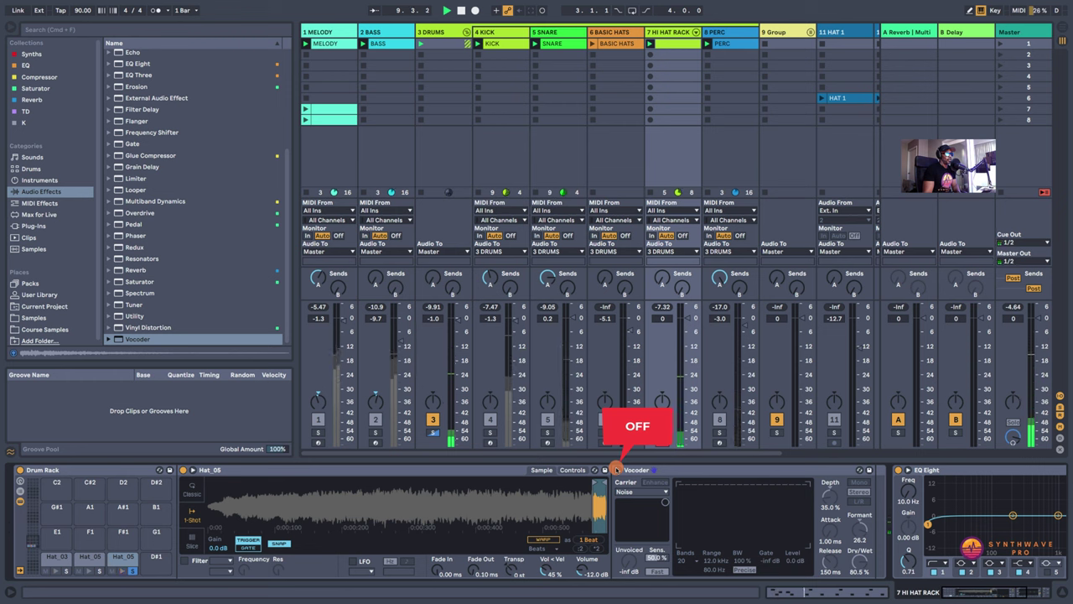
click(616, 468)
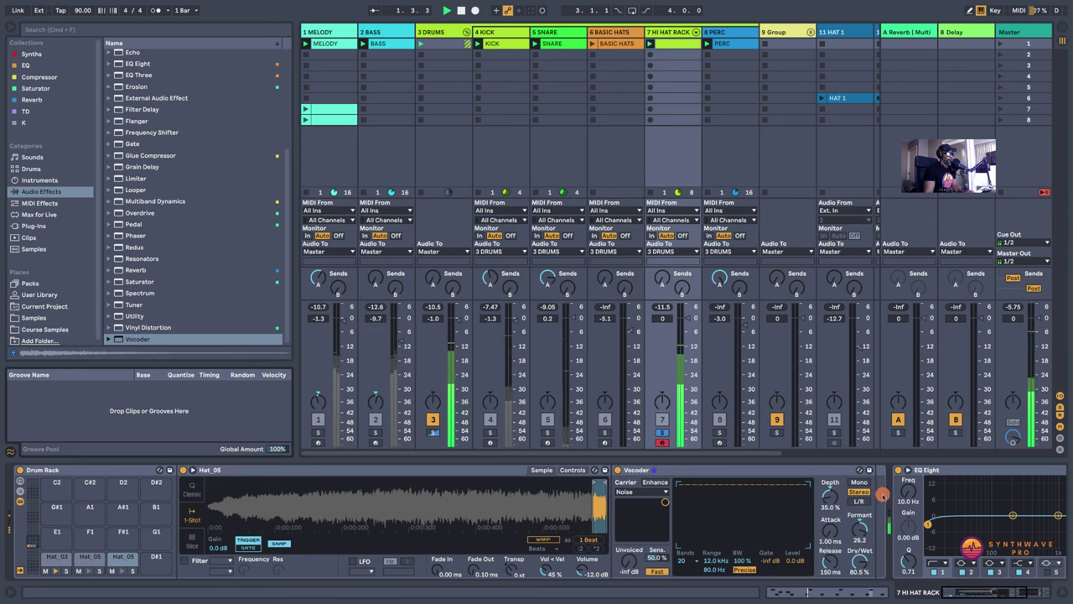
drag(831, 503, 832, 498)
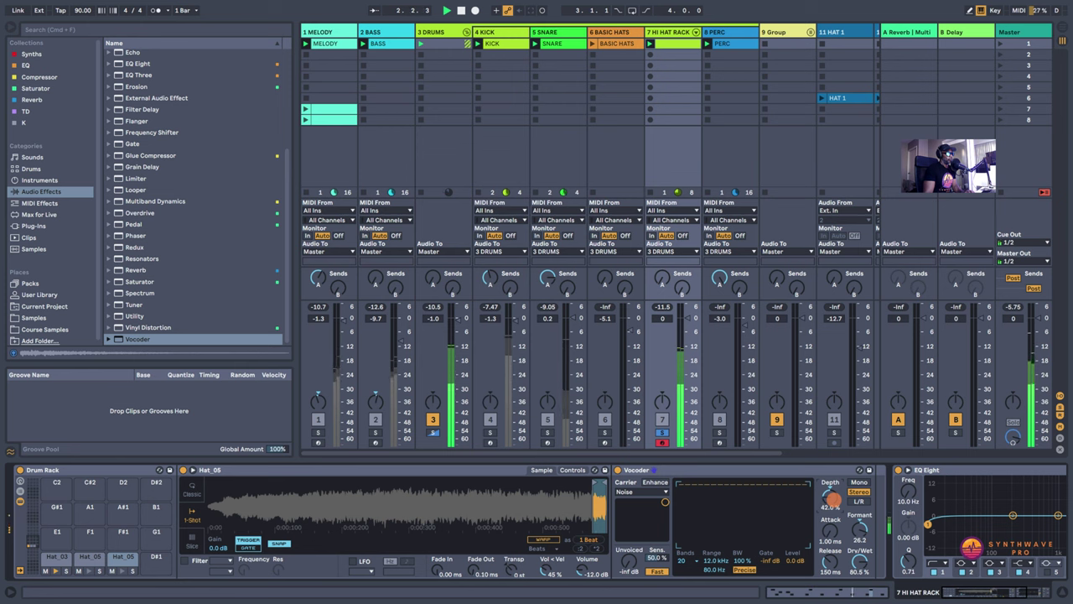
drag(860, 528, 860, 533)
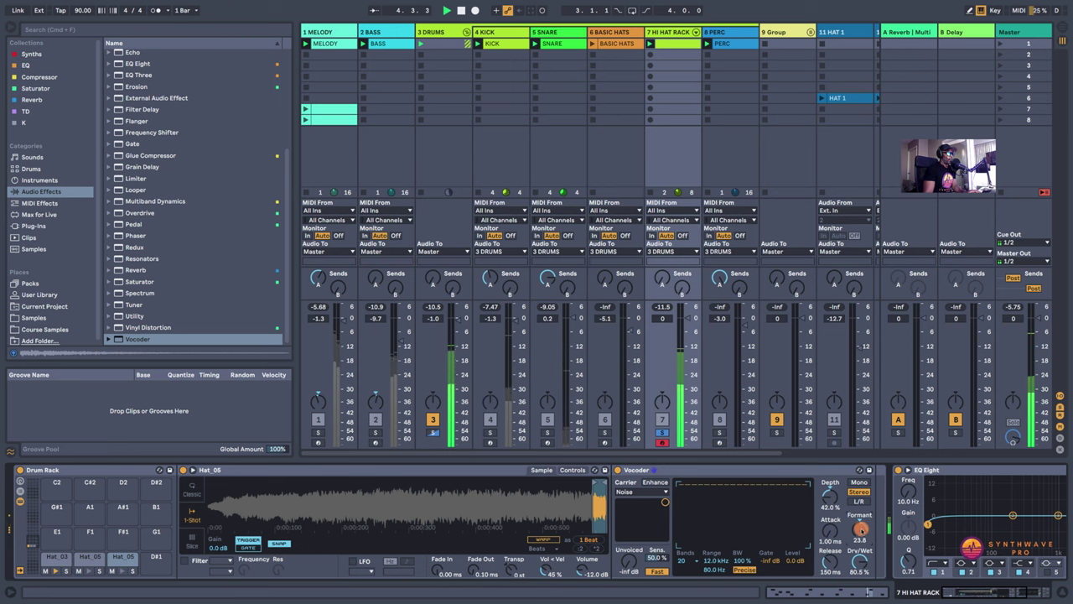
double_click(673, 42)
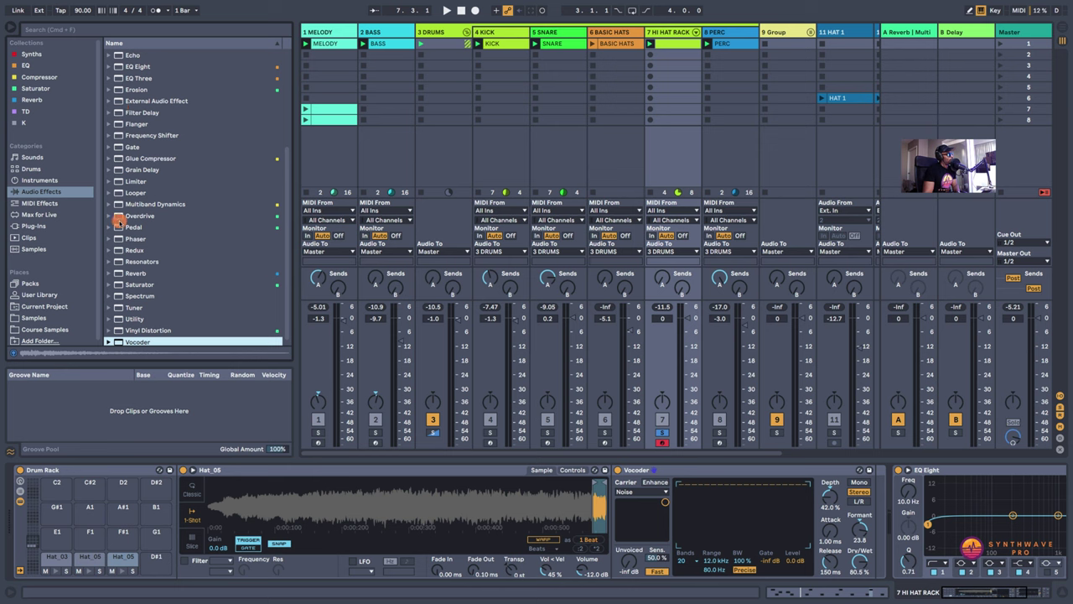
Step: Load a Delay after the Vocoder on the Hat_05 pad
scroll(120, 117, up, 3)
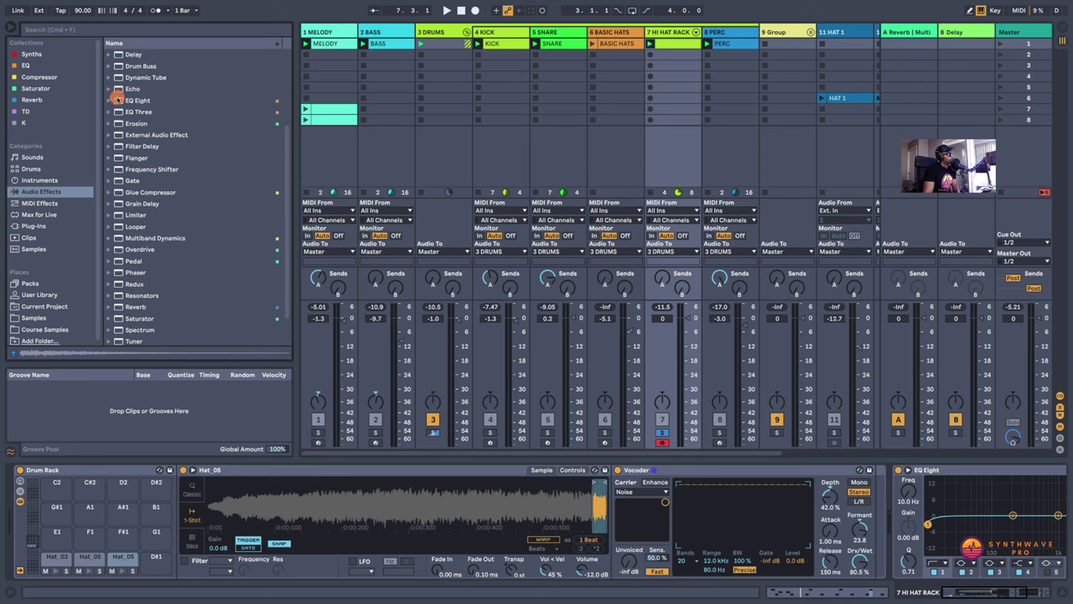
scroll(117, 98, up, 1)
click(126, 63)
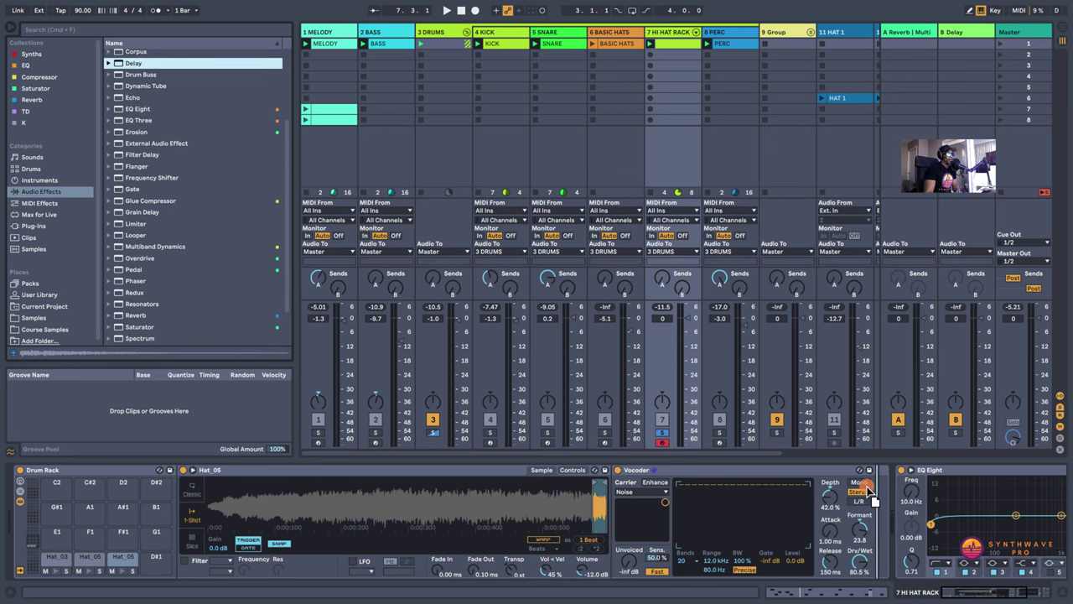
key(Return)
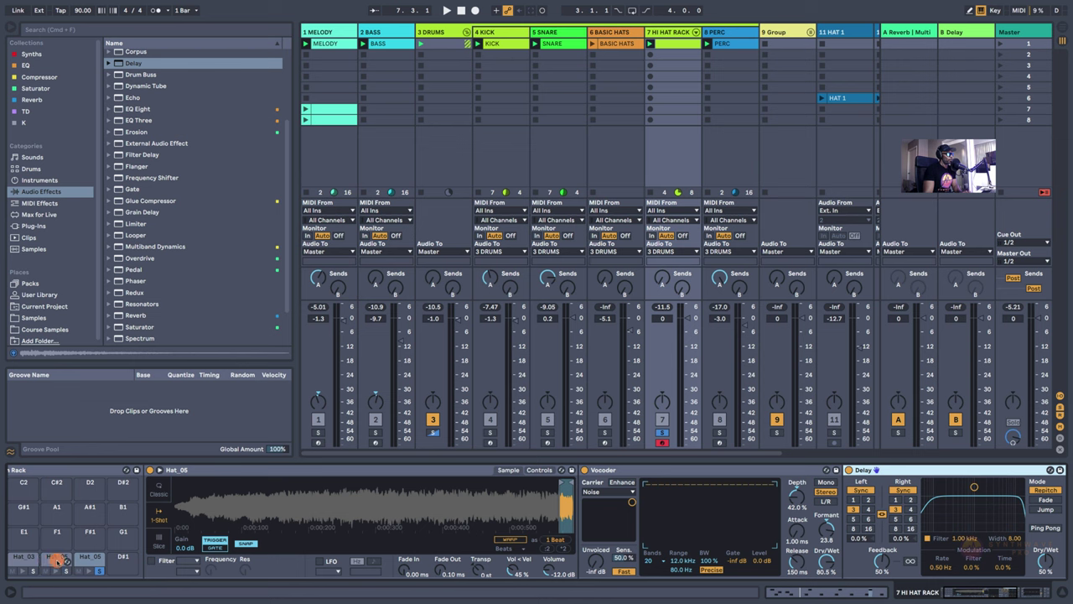
click(54, 558)
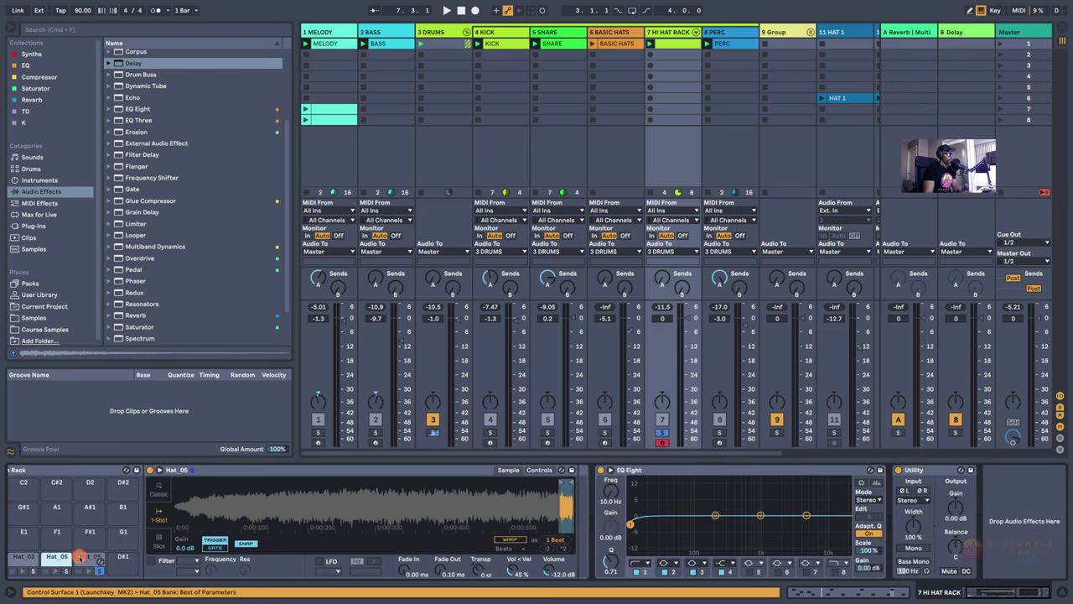
click(81, 558)
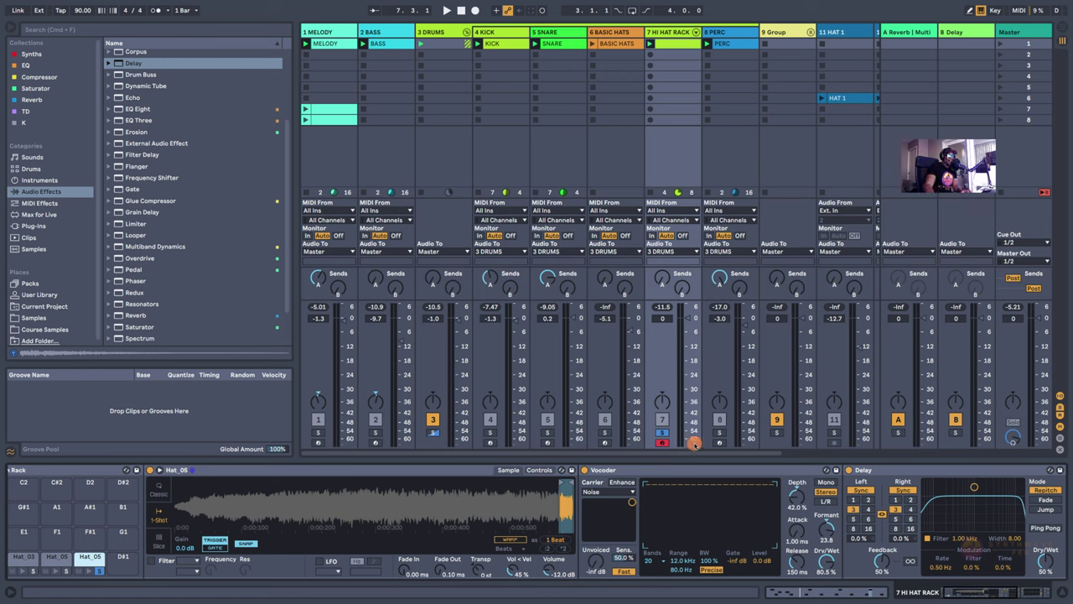
Step: Play the hats and set the Delay dry/wet to 45%
key(space)
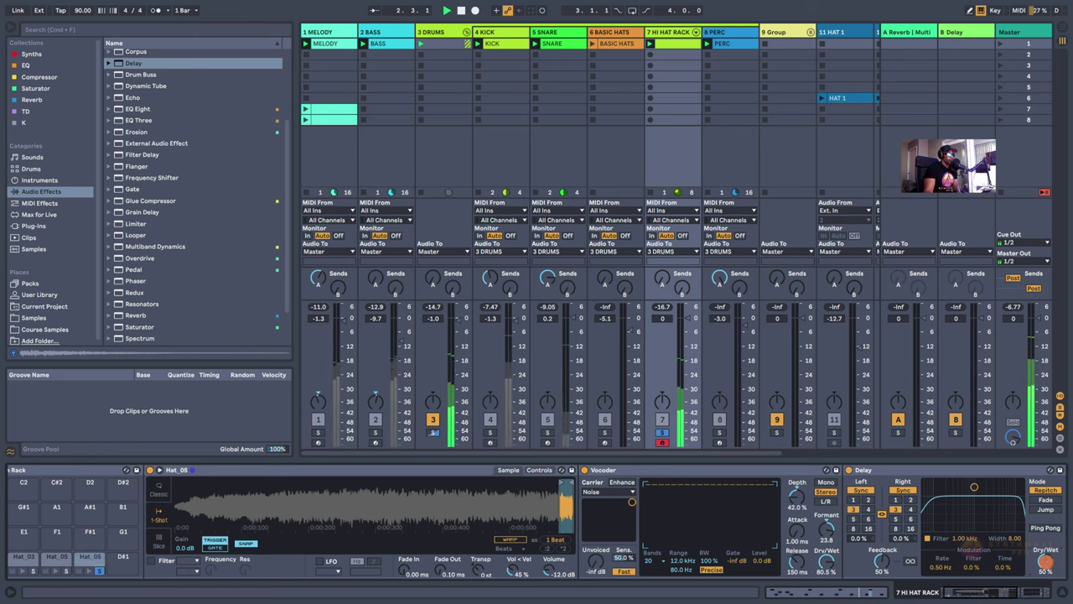
mouse_move(1045, 560)
mouse_down()
mouse_move(1046, 574)
mouse_move(1044, 563)
mouse_up()
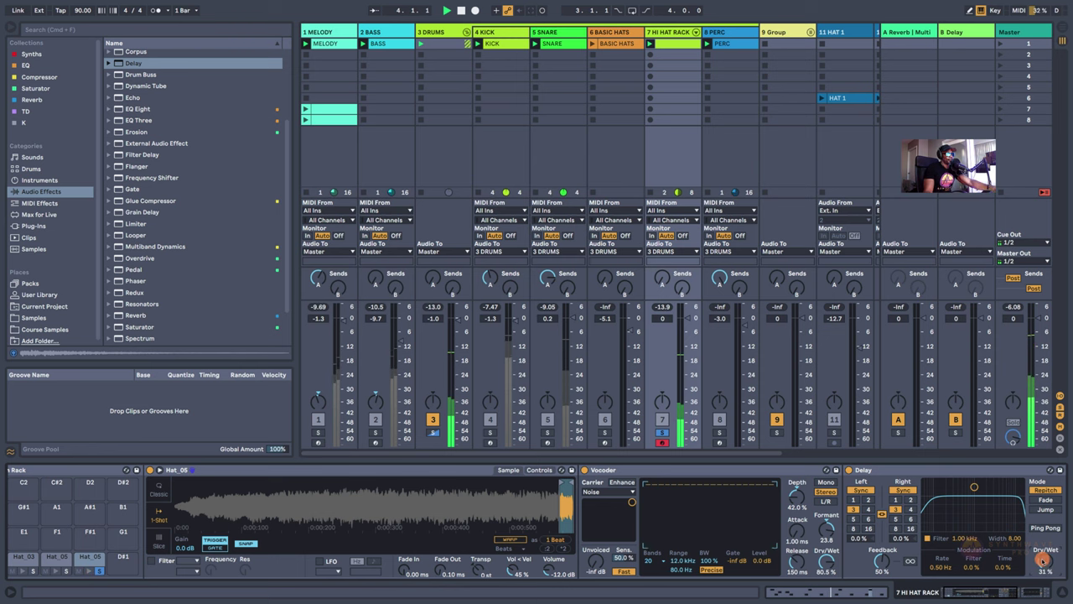
drag(1043, 559, 1044, 550)
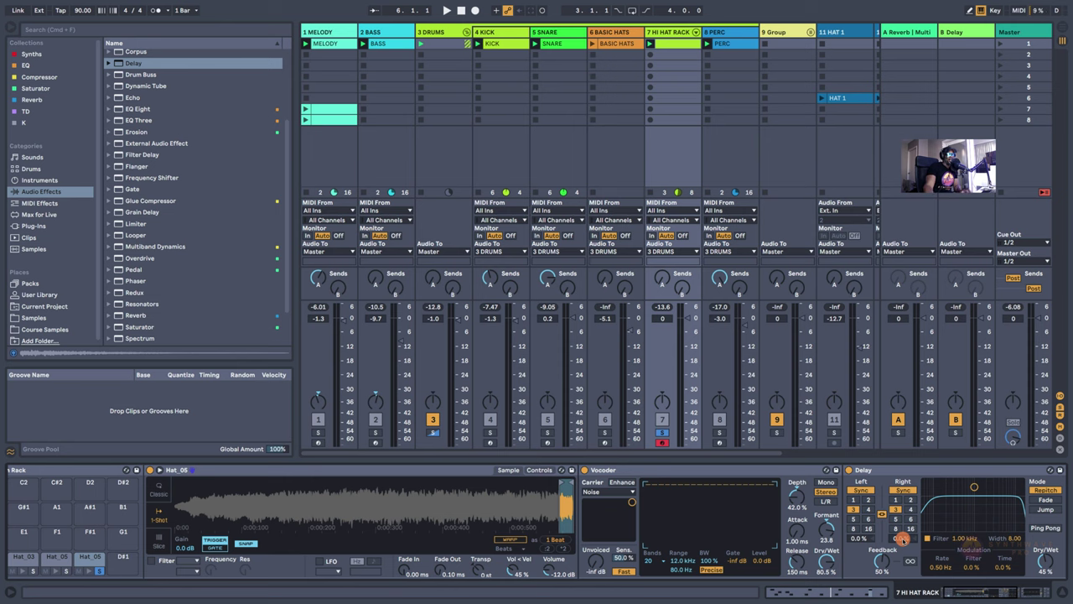
Step: Centre the Delay filter near 1.08 kHz with narrower width, and unsolo the Hat_05 pad
key(space)
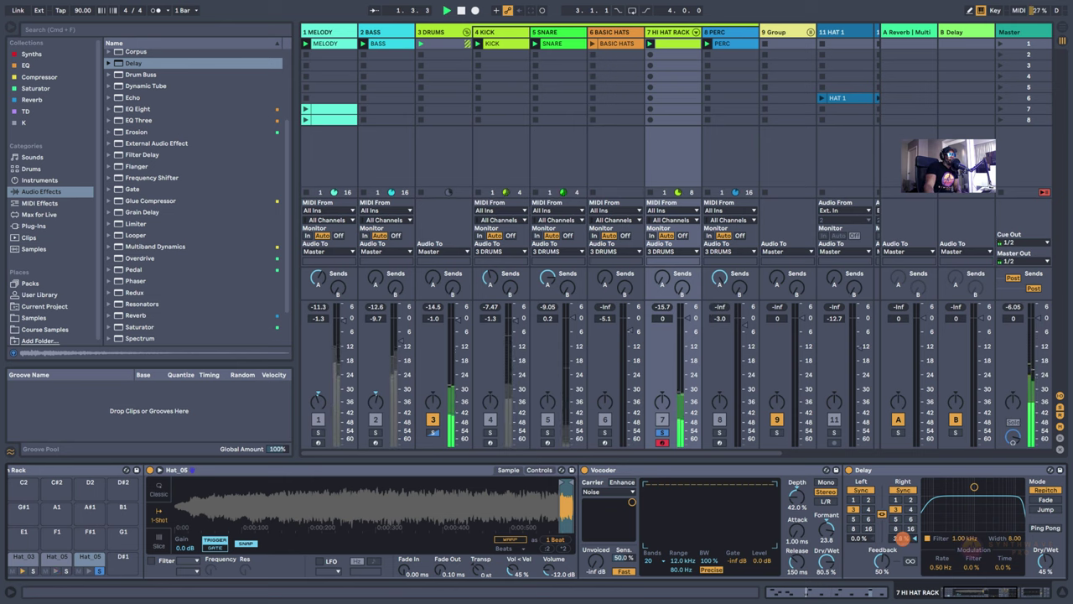
drag(974, 486, 975, 497)
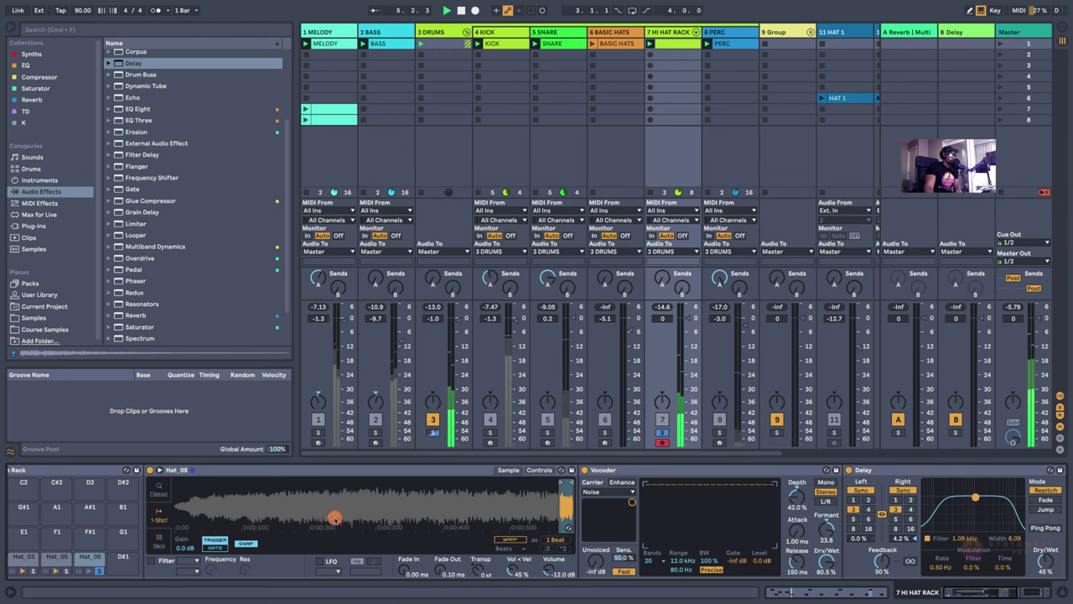
click(99, 570)
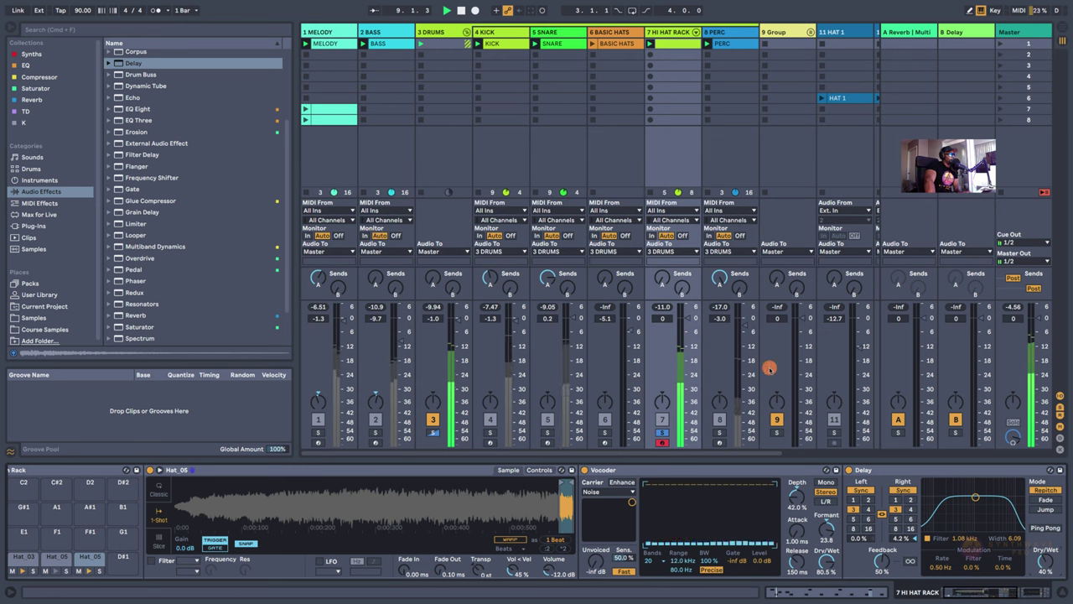
Step: Lower the HI HAT RACK volume to about -11.5 dB and solo track 7
click(661, 431)
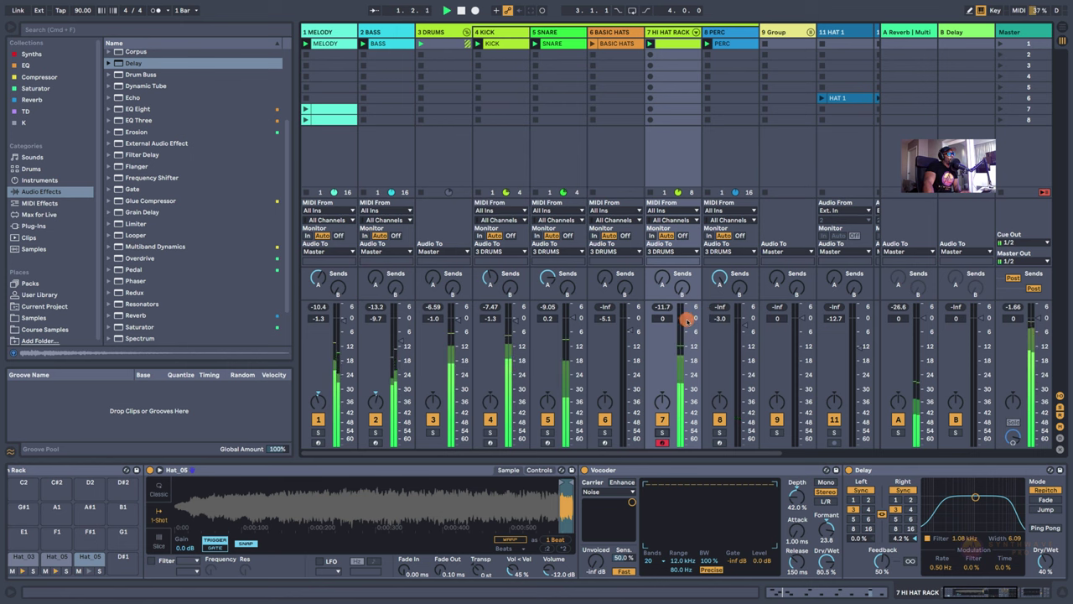
drag(685, 320, 685, 317)
click(662, 432)
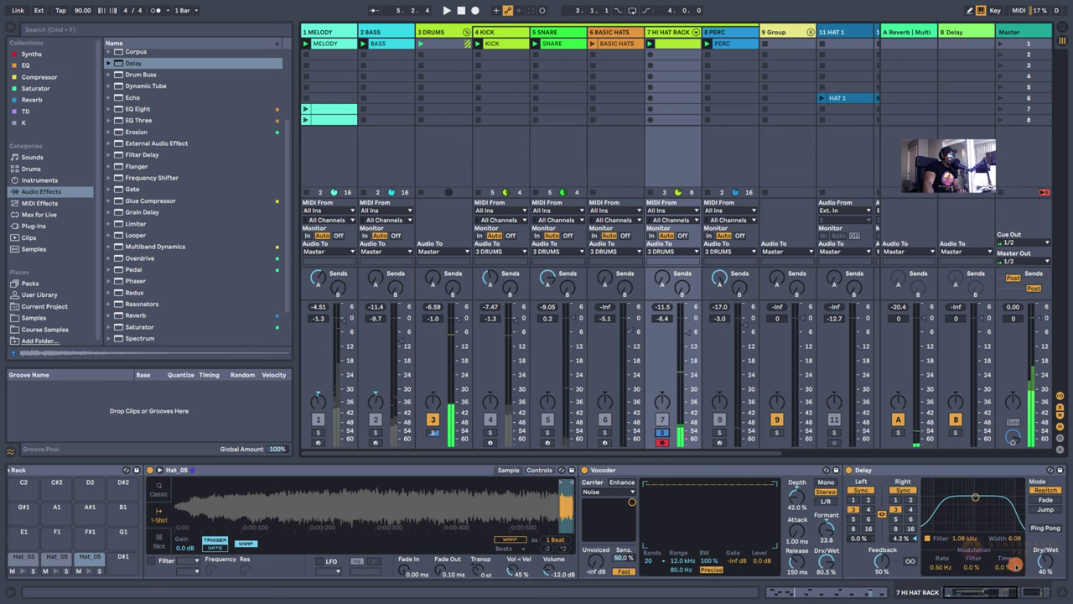
Step: Select all three hat chains in the chain list and set their Choke to 1
drag(998, 590, 955, 586)
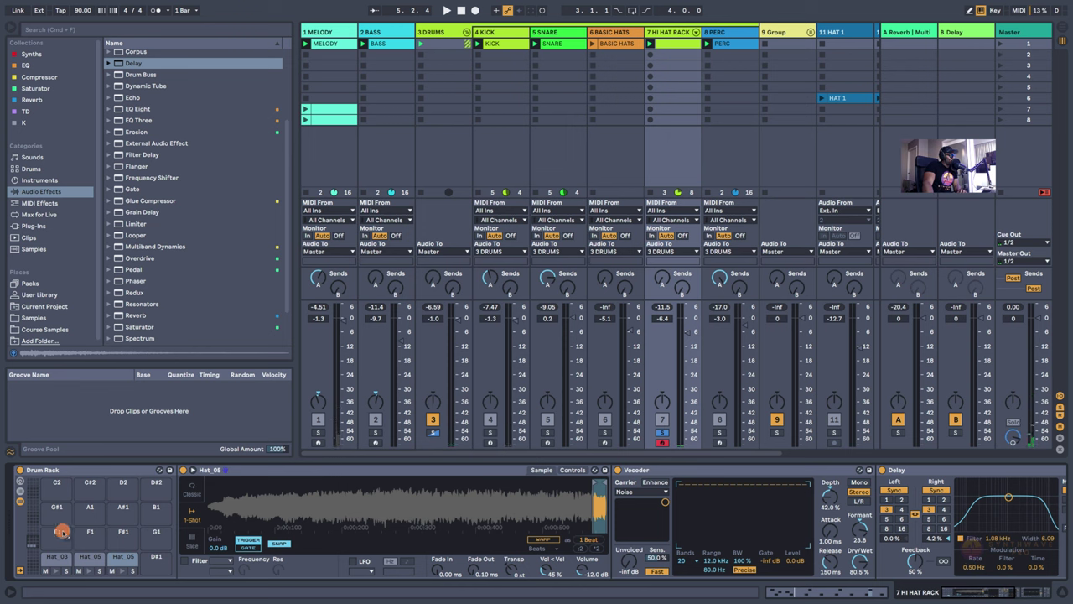
click(19, 489)
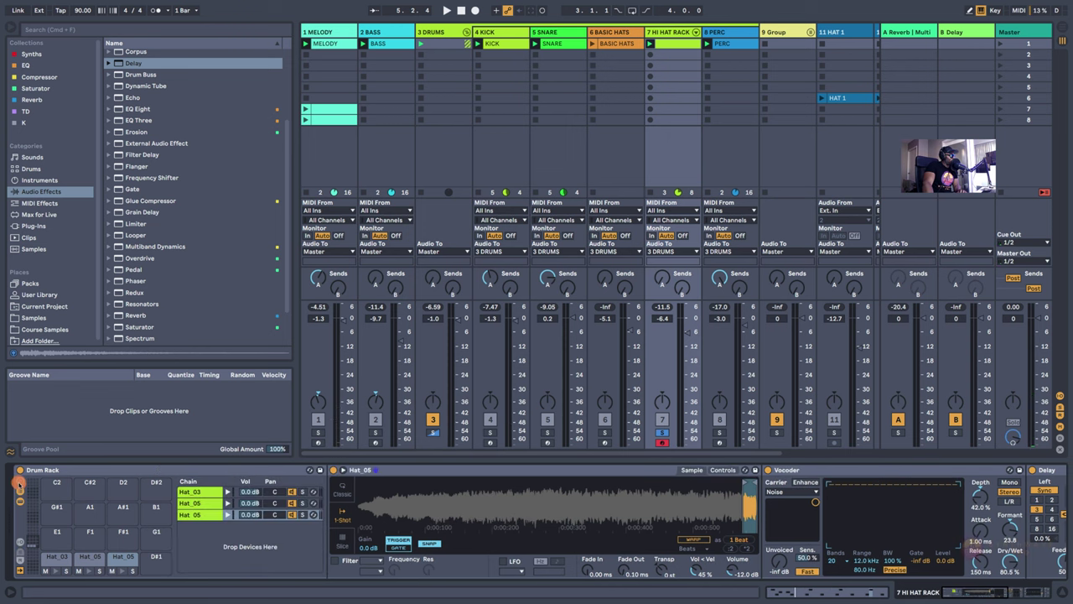
click(20, 543)
click(199, 492)
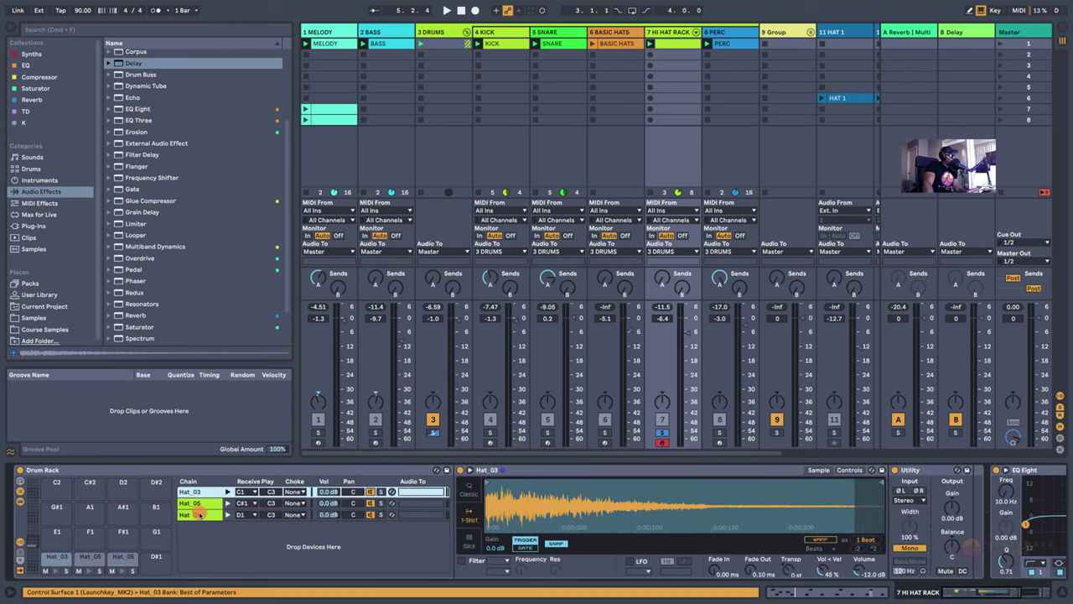
shift+click(199, 514)
click(299, 493)
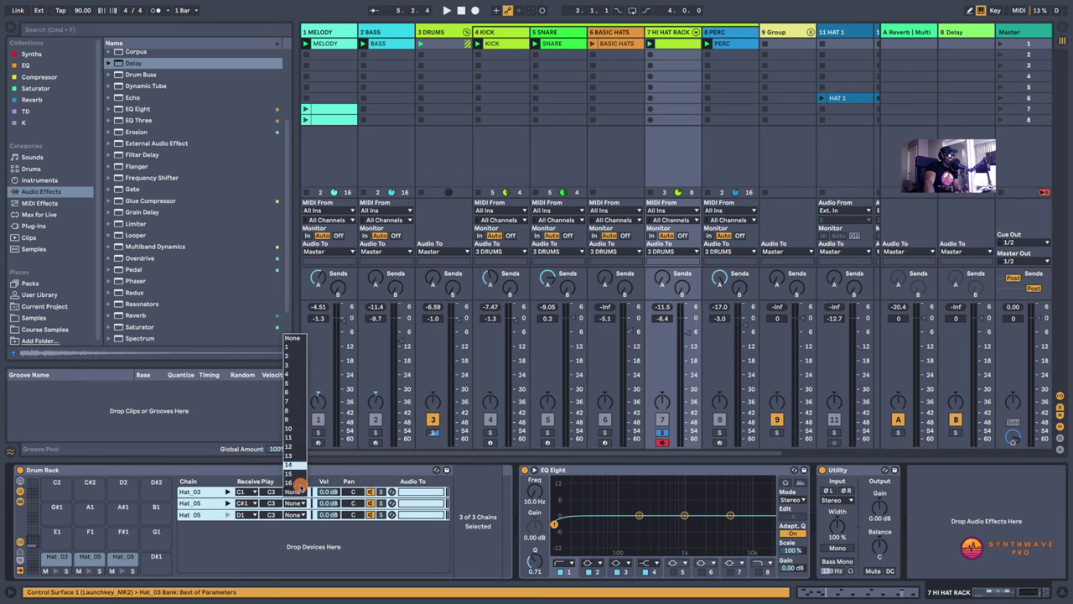
click(292, 344)
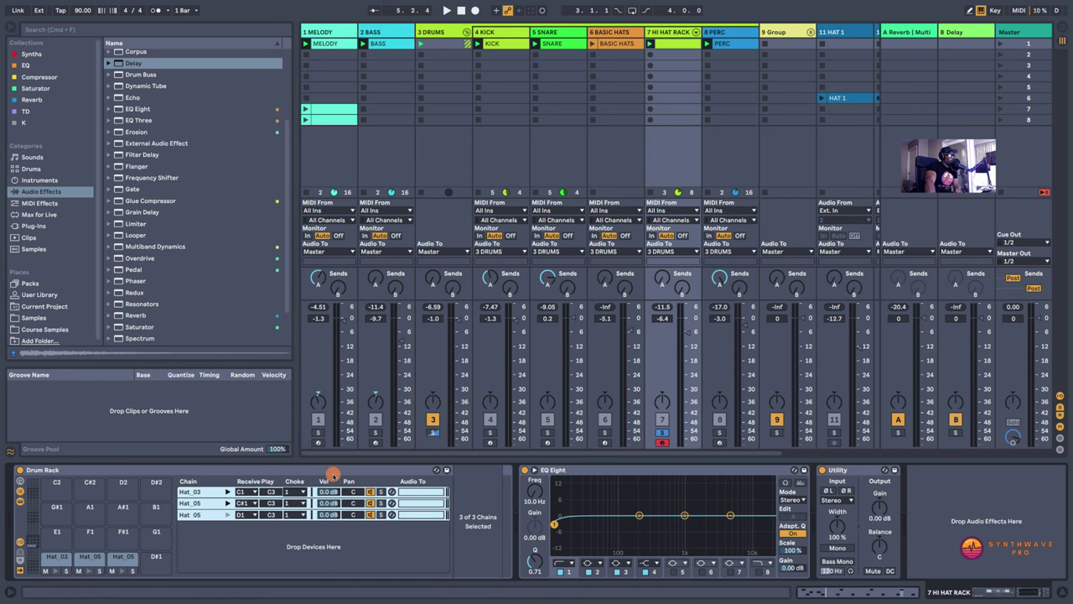
Step: Preview the HI HAT RACK clip's notes, then play back with the track soloed
double_click(676, 49)
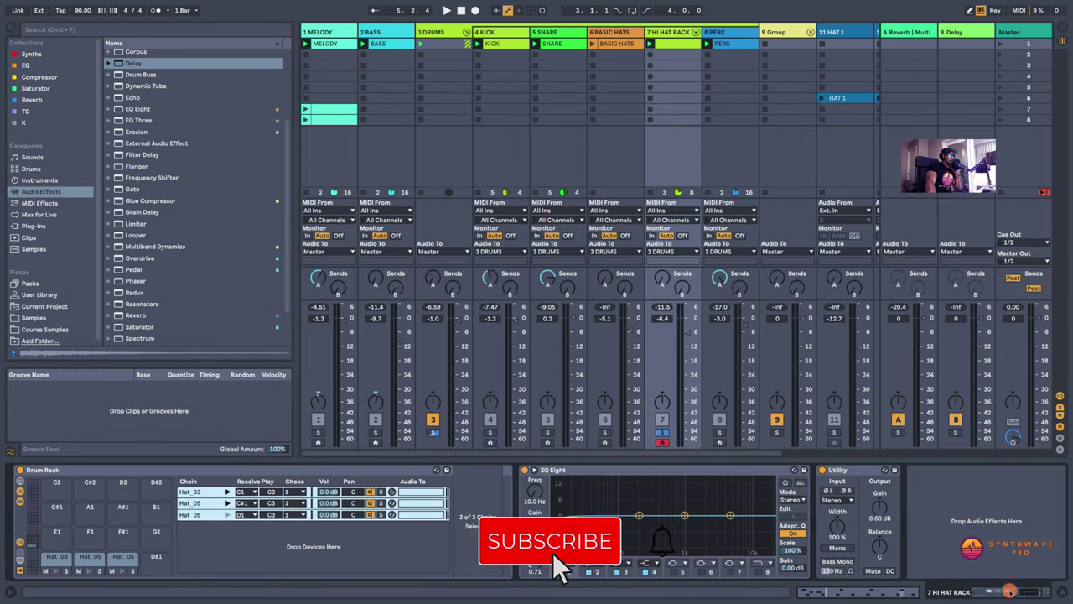
key(shift+Tab)
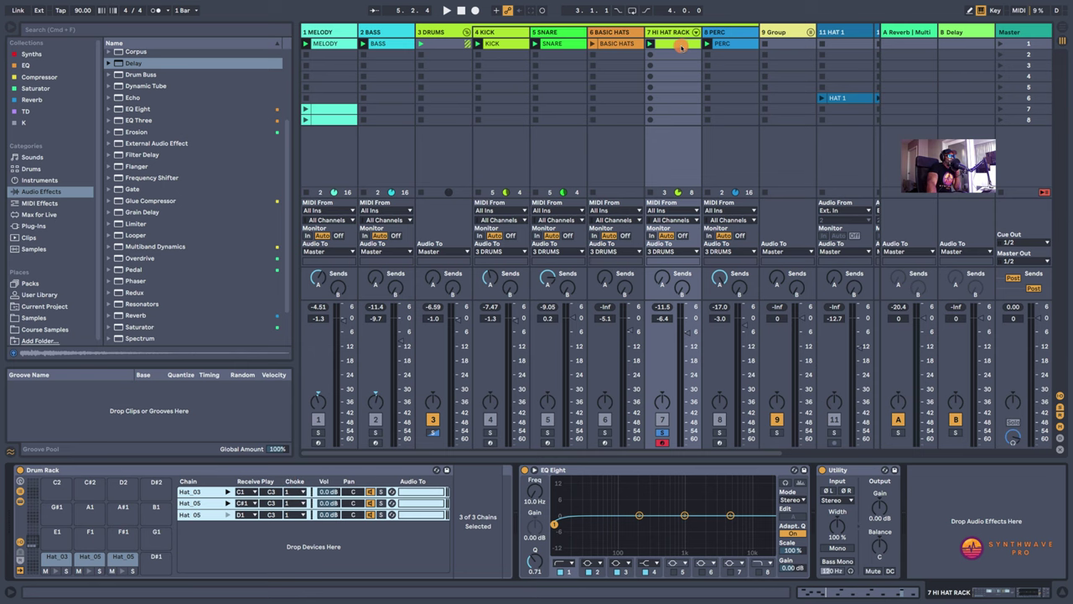
double_click(683, 42)
click(252, 368)
click(222, 291)
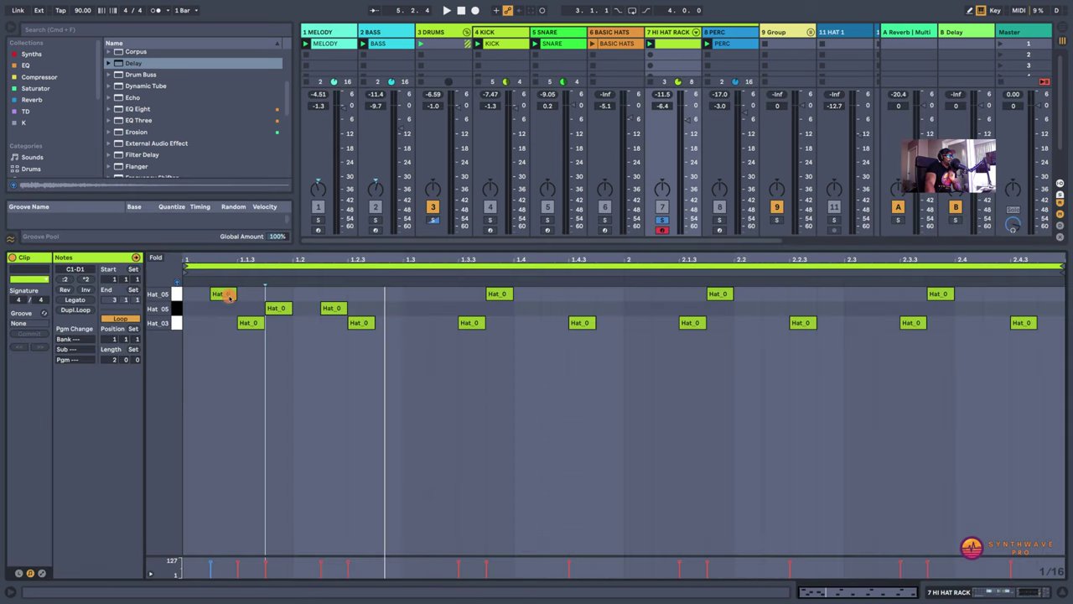
click(1011, 591)
key(space)
click(661, 431)
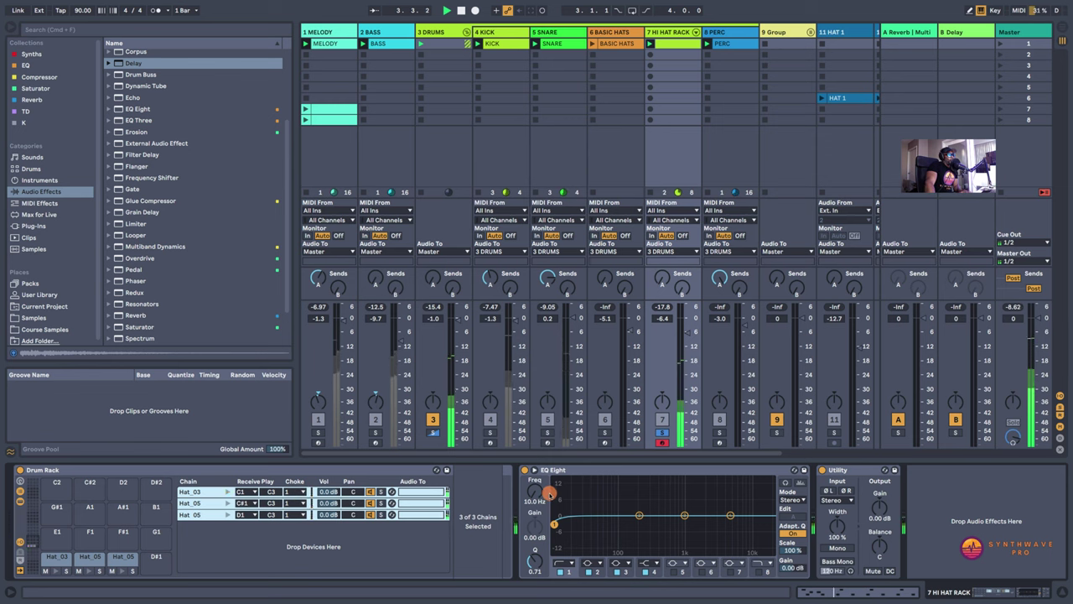
Step: Raise EQ Eight's band 1 high-pass to 765 Hz and switch off bands 2, 3 and 4
click(661, 432)
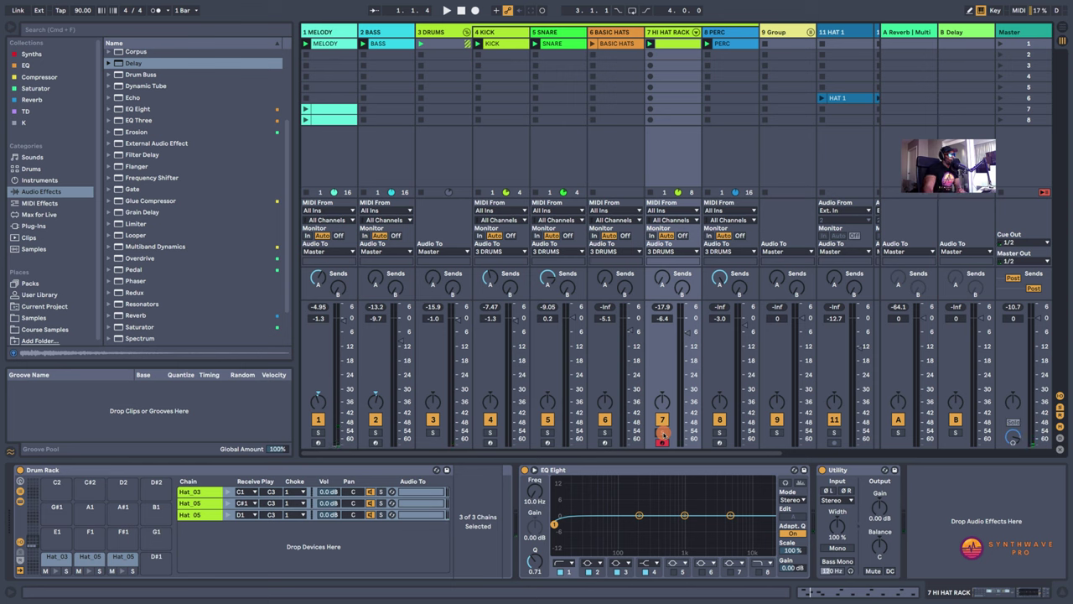
click(662, 431)
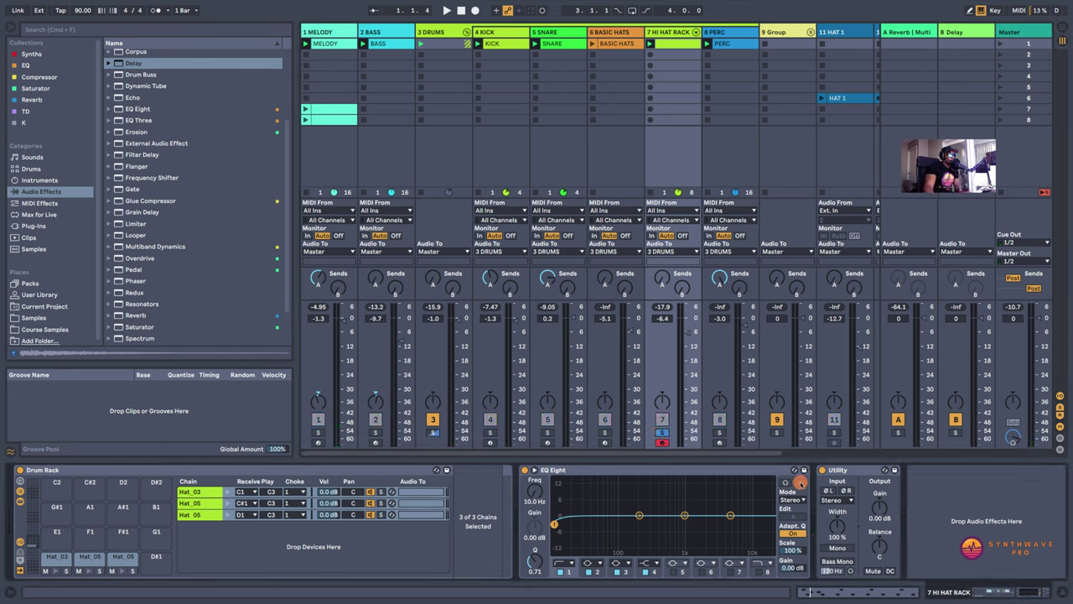
drag(549, 526, 675, 523)
key(space)
click(598, 572)
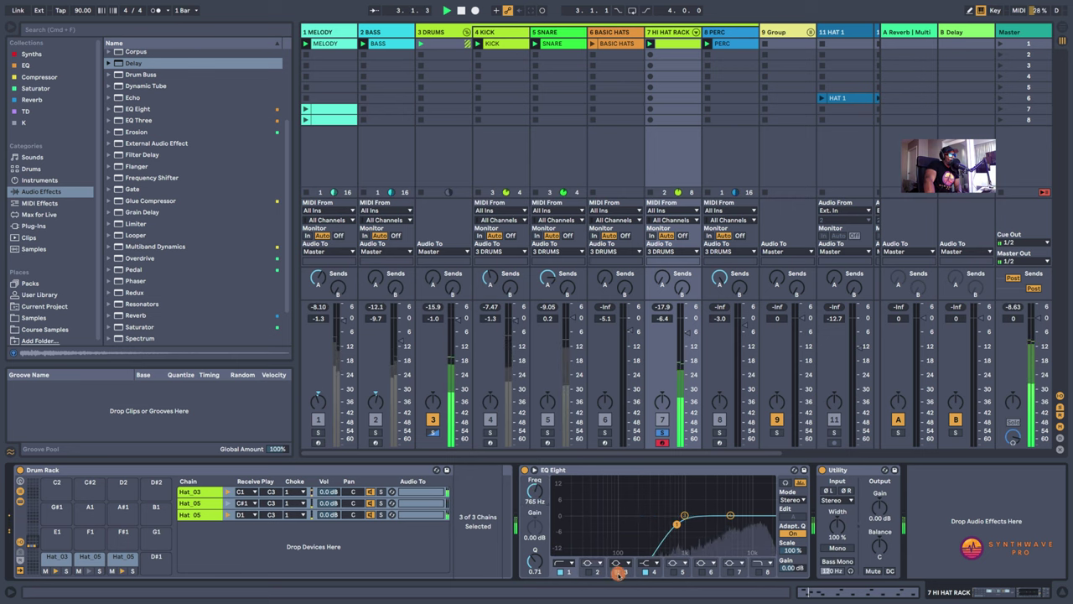
click(645, 571)
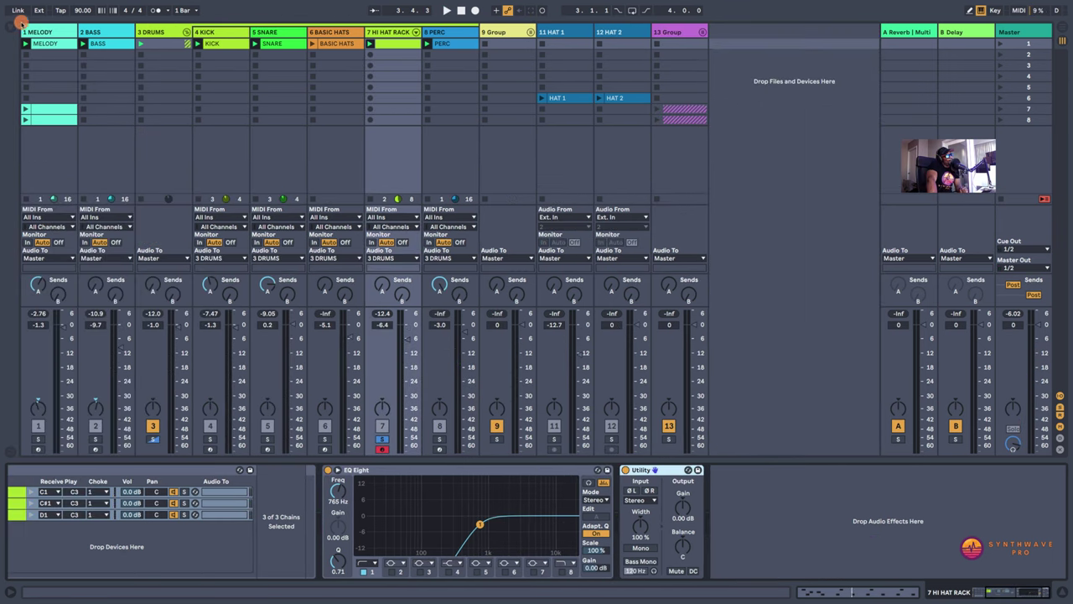
Step: Insert Multiband Dynamics between EQ Eight and Utility on HI HAT RACK
click(16, 23)
mouse_move(161, 76)
mouse_down()
mouse_move(420, 309)
mouse_move(599, 491)
mouse_up()
click(16, 23)
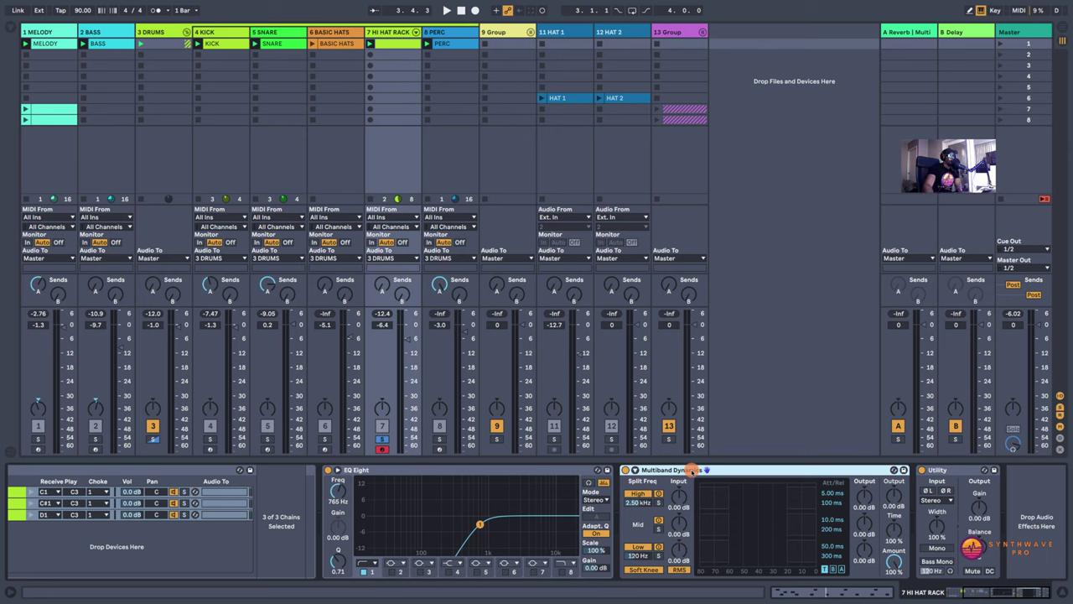
Step: Set the high band's above ratio to 1:0.74 and threshold to -34.8 dB
click(842, 569)
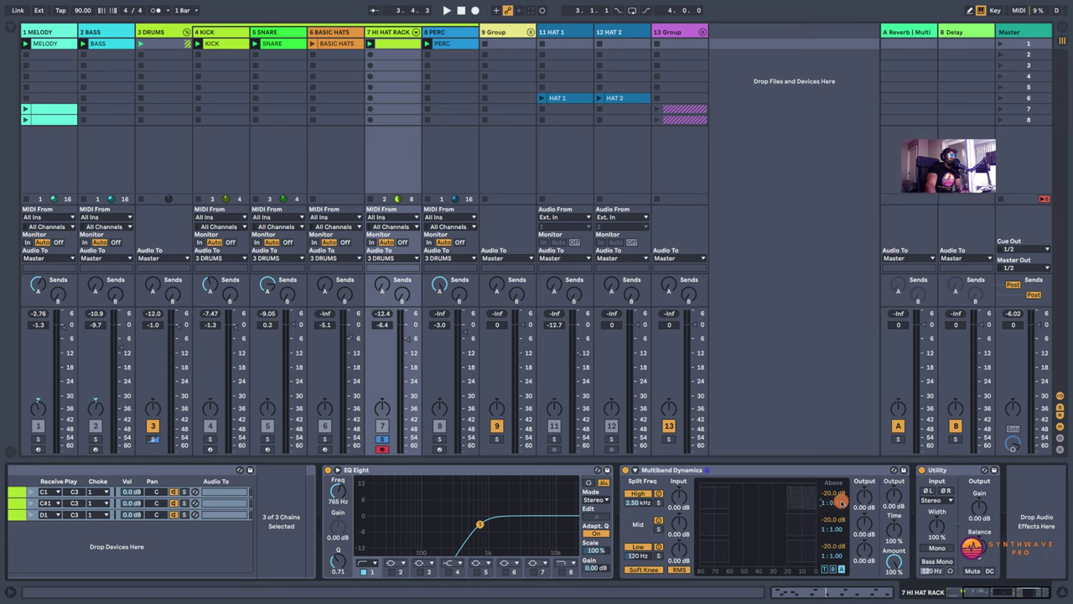
drag(841, 502, 794, 498)
key(space)
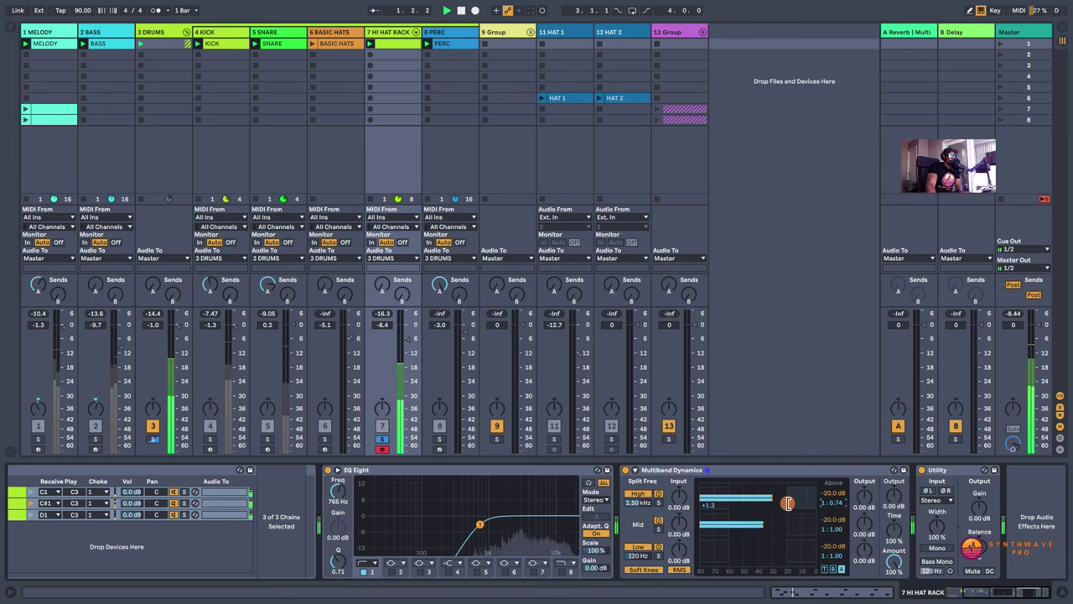
drag(786, 501, 781, 496)
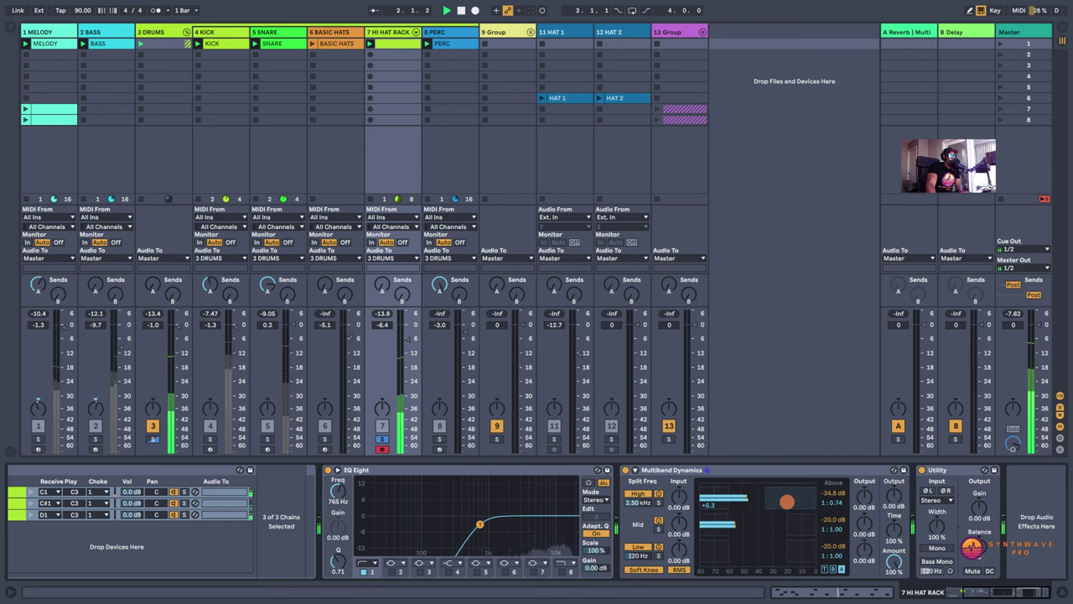
Step: Solo the high band, set its ratio to 1:1.83, and push the mid band upward to -50.8 dB, 1:0.60
click(659, 501)
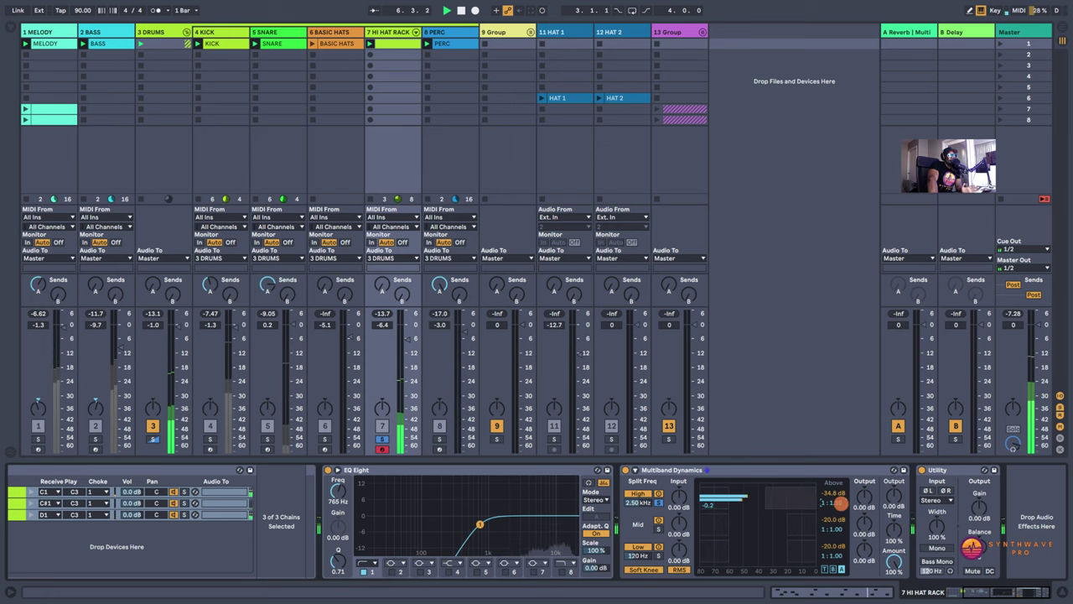
mouse_move(840, 503)
mouse_down()
mouse_move(788, 483)
mouse_move(766, 493)
mouse_up()
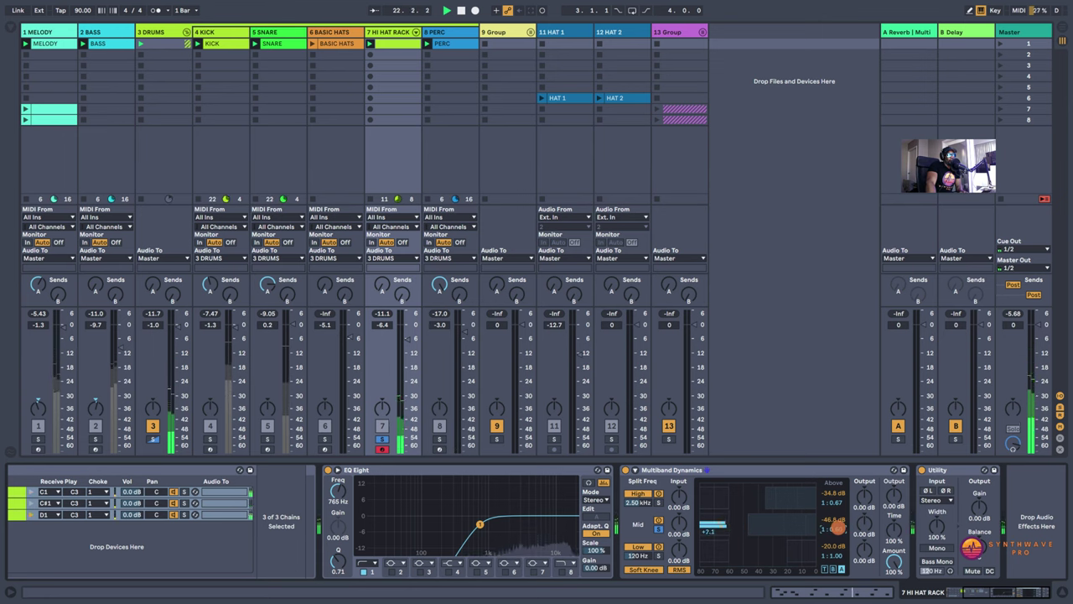
mouse_move(645, 524)
mouse_down()
mouse_move(750, 523)
mouse_move(676, 526)
mouse_up()
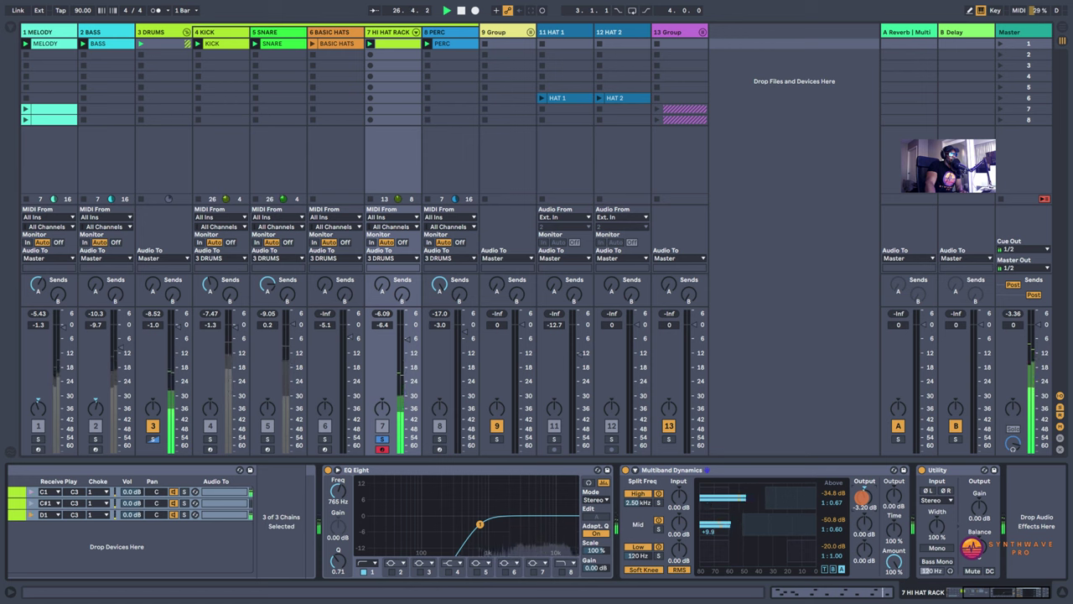
Step: Pull the HI HAT RACK fader down and re-solo the track
click(381, 438)
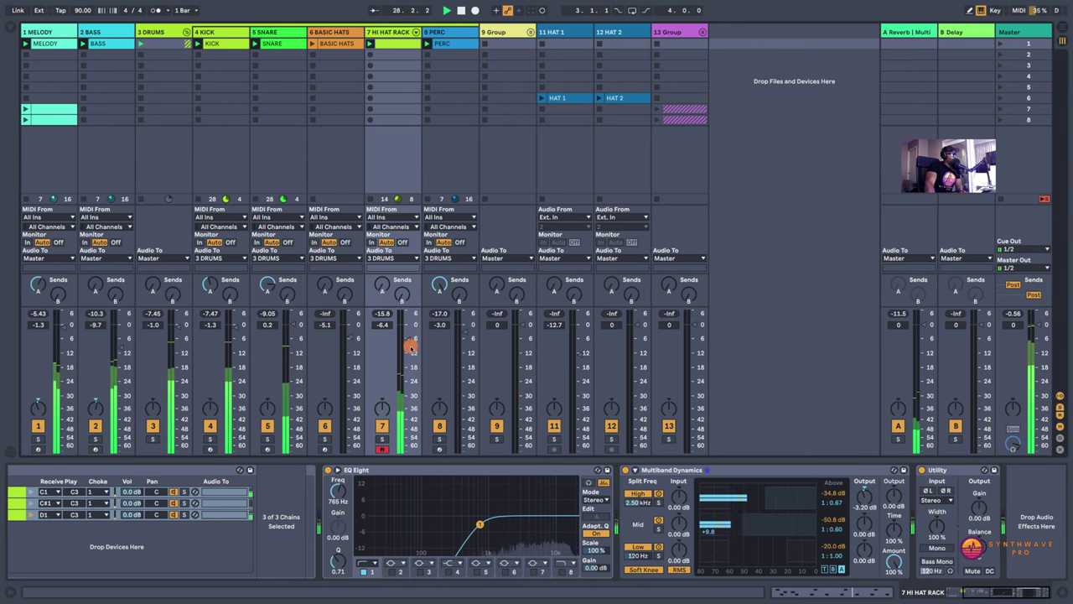
drag(409, 346, 404, 338)
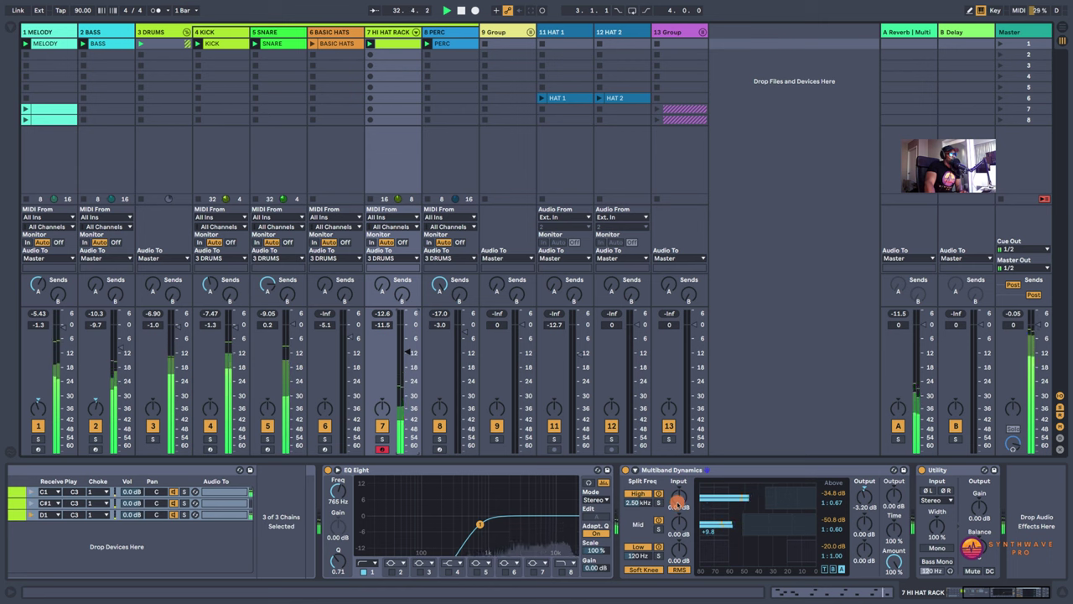
click(382, 439)
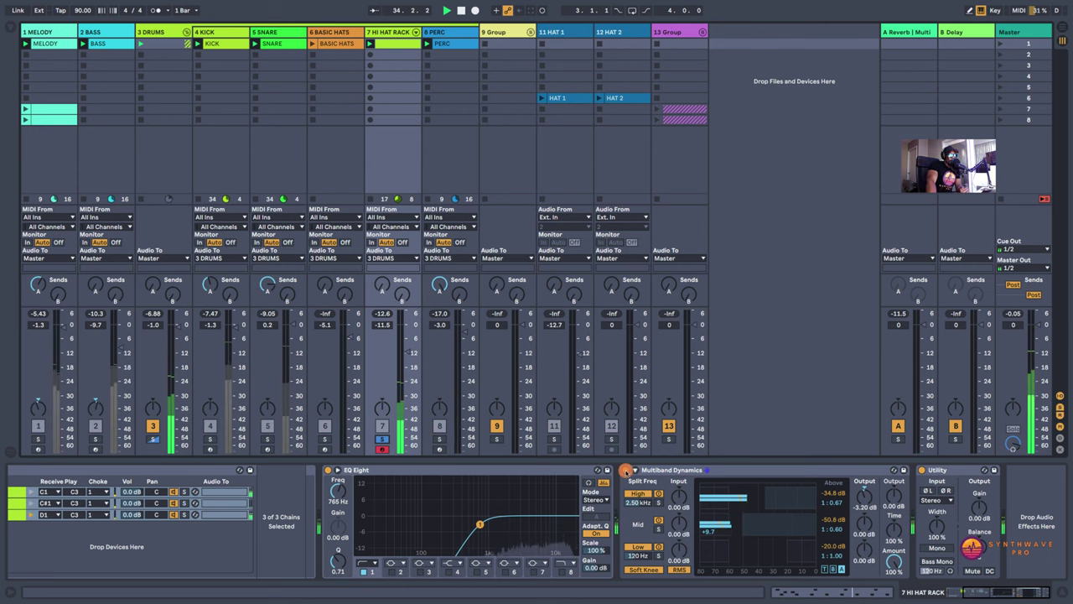
Step: A/B Multiband Dynamics on and off twice, leaving it active
click(625, 470)
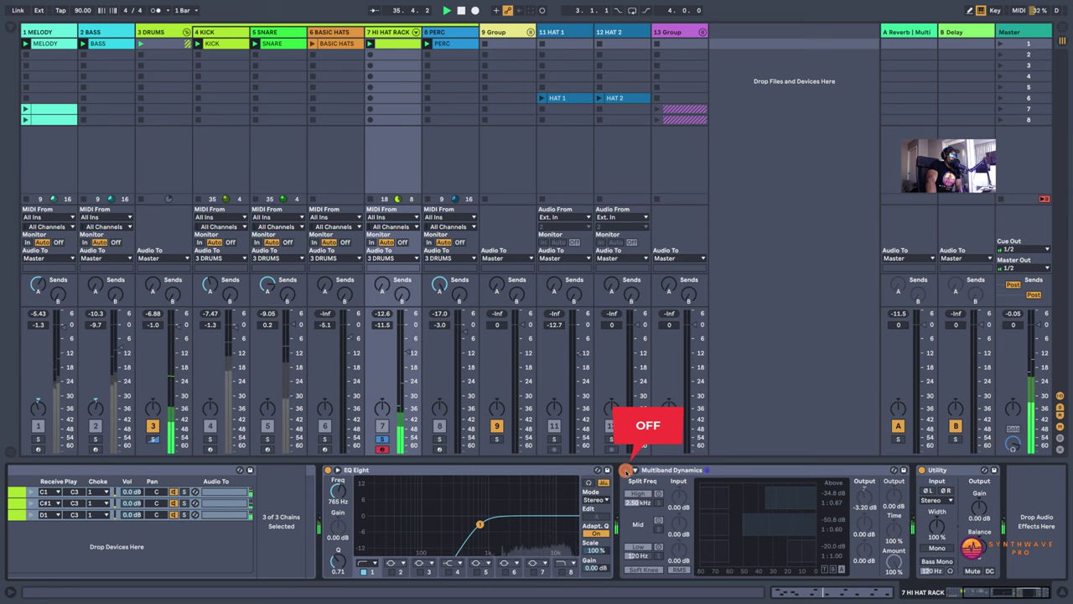
click(625, 470)
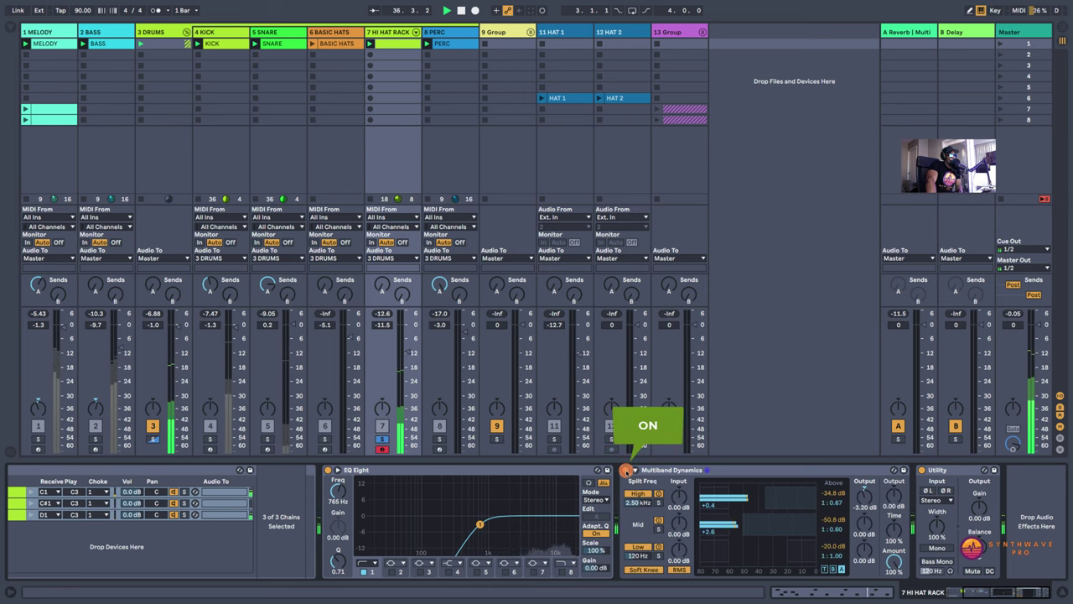
click(626, 470)
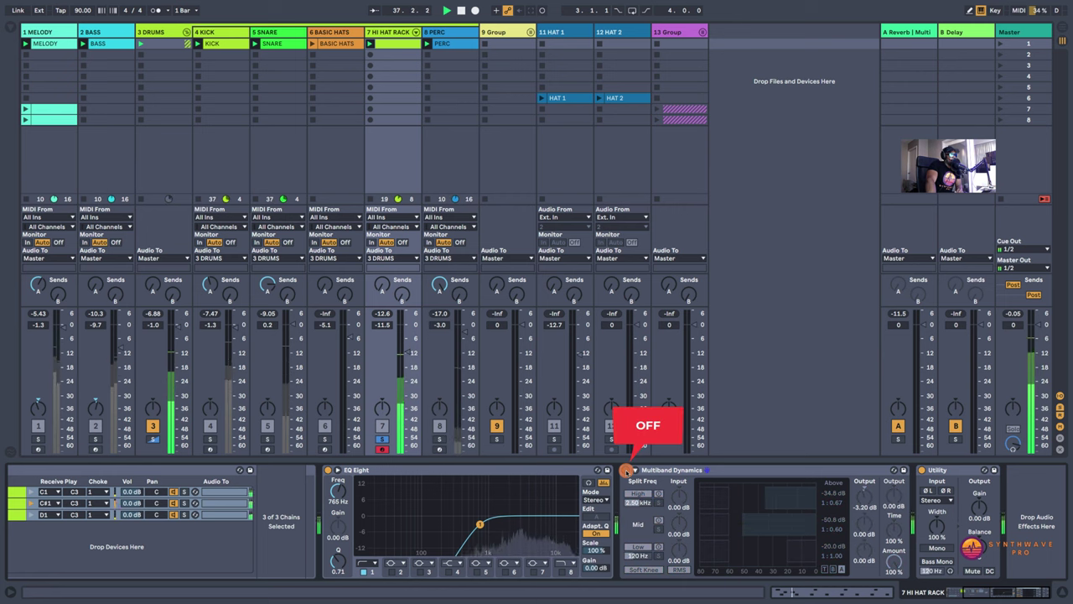
click(625, 471)
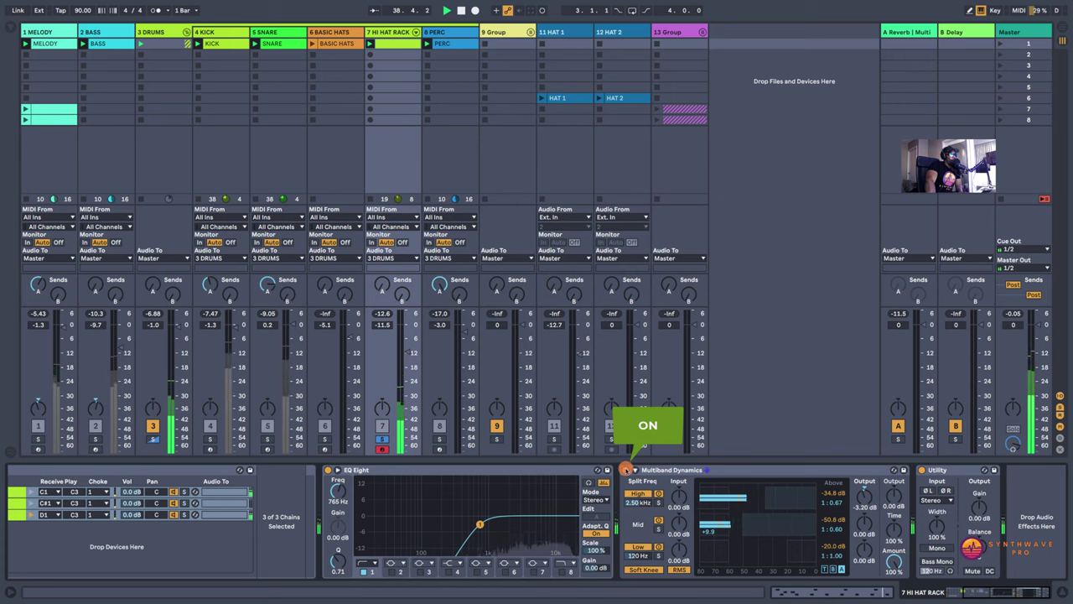
Step: Add a Glue Compressor after Multiband Dynamics, sidechained from the 4 KICK track
click(10, 25)
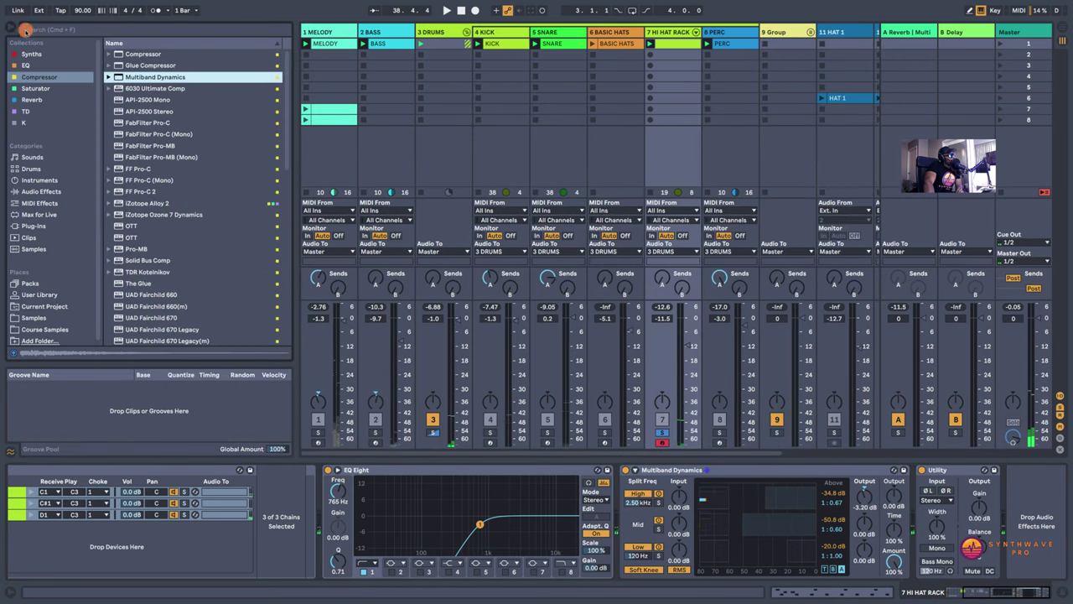
drag(138, 65, 914, 499)
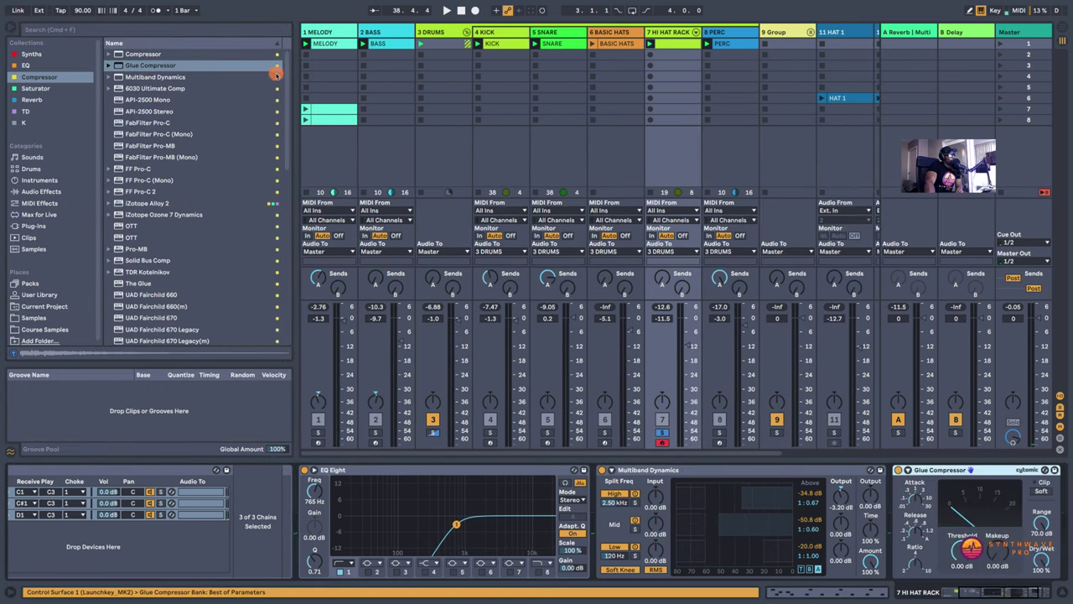
click(9, 18)
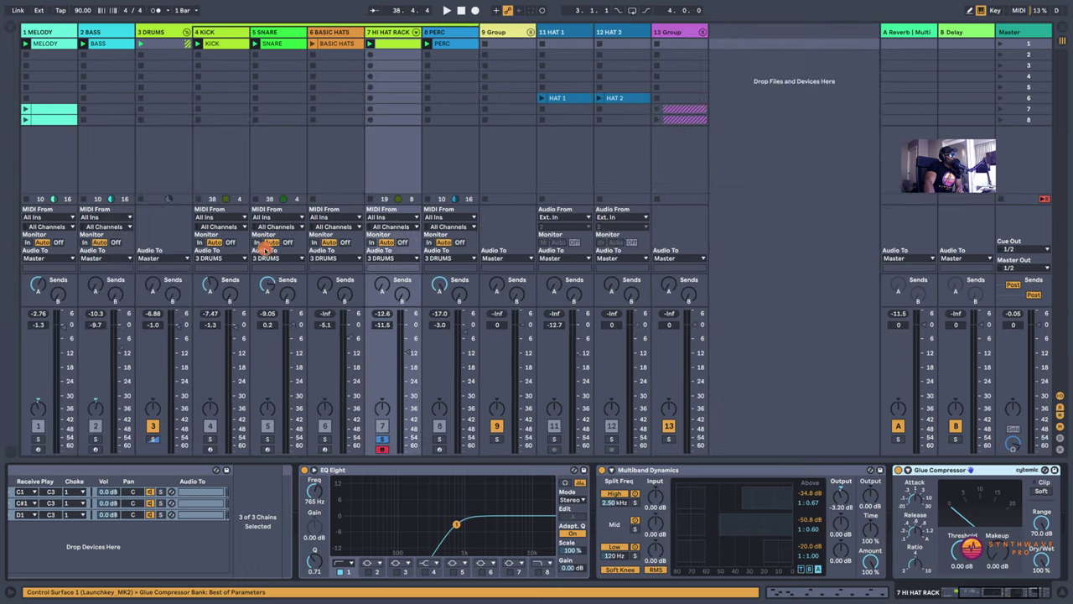
click(908, 471)
click(917, 499)
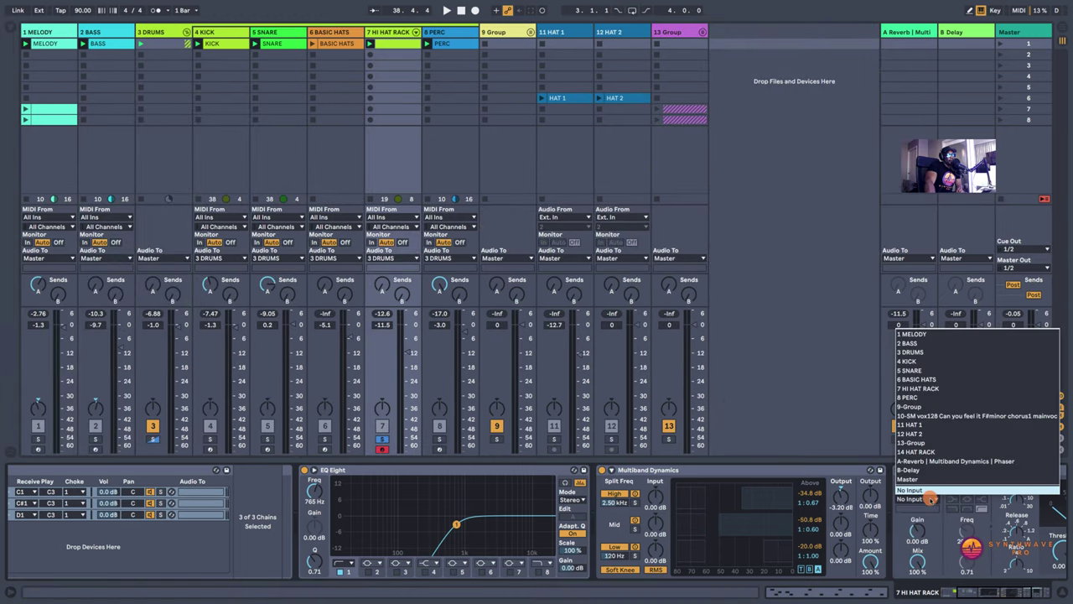
click(909, 361)
Step: Set the Glue threshold near -12.1 dB and makeup to 1.59 dB, then bypass to compare
drag(1014, 592, 1039, 592)
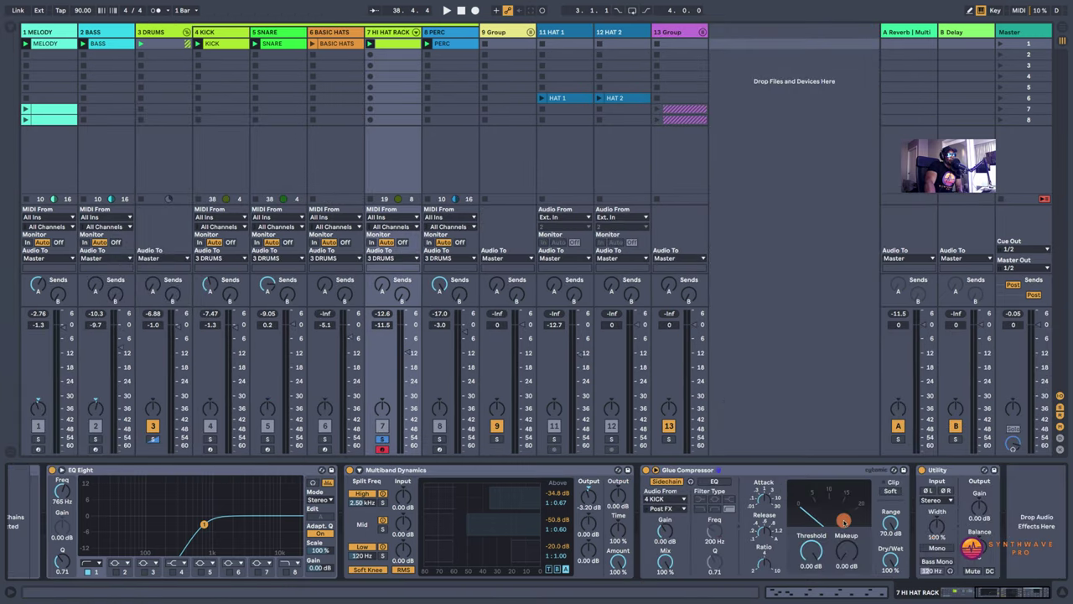
key(space)
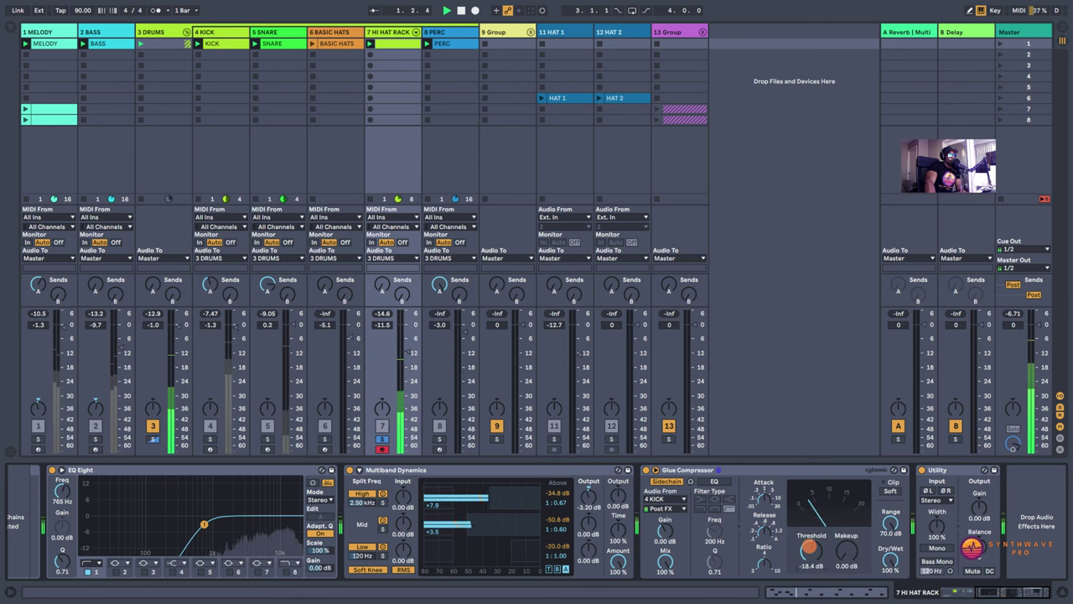
drag(809, 547, 848, 545)
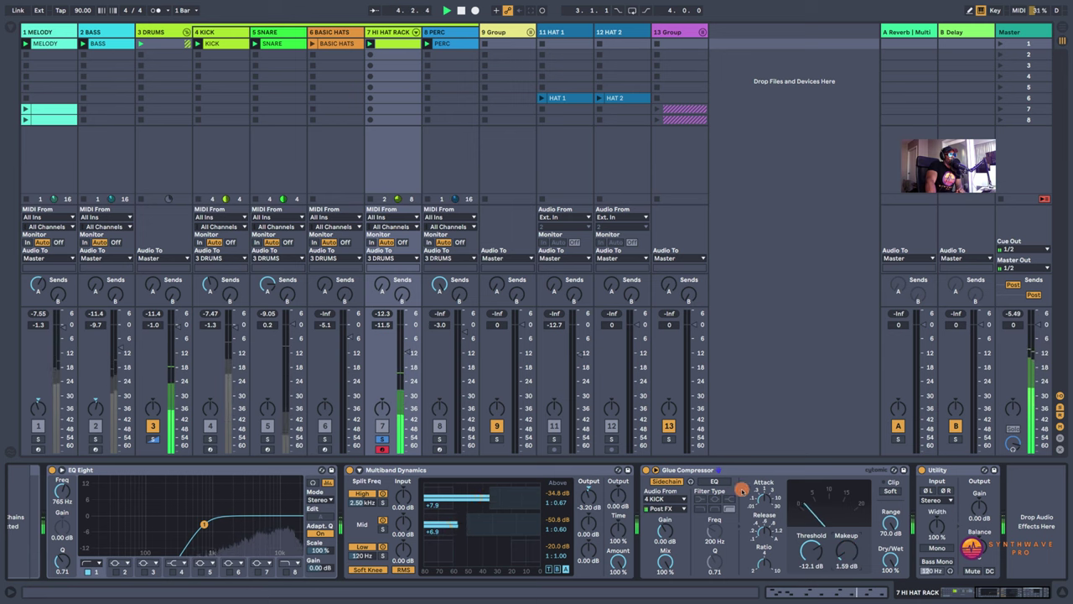
click(648, 470)
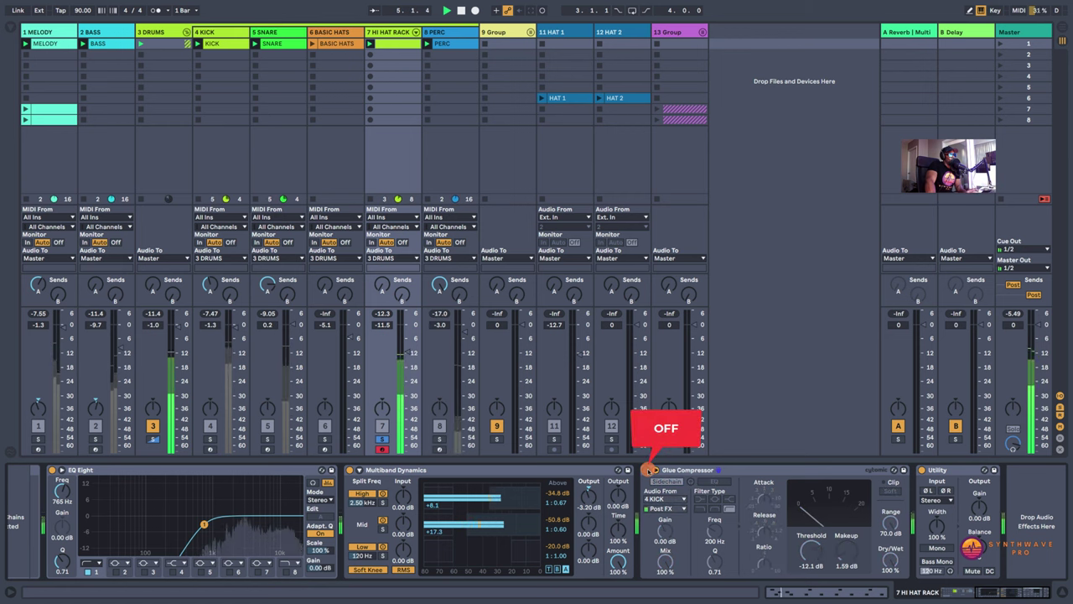
Step: Re-enable the Glue Compressor, raise track 7's Send A to the reverb, and replay
click(648, 470)
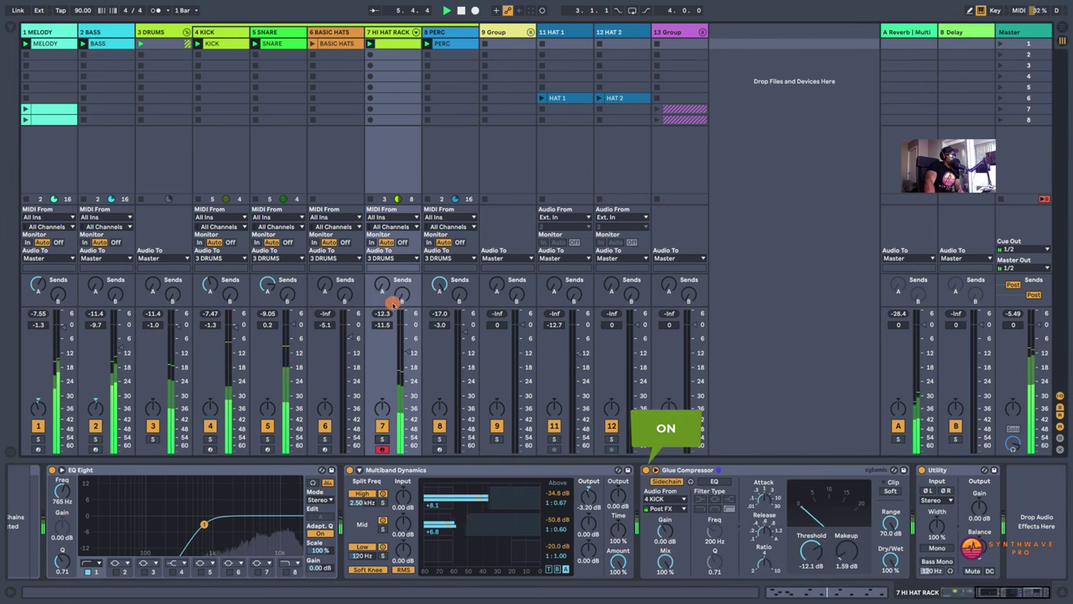
drag(391, 315, 404, 350)
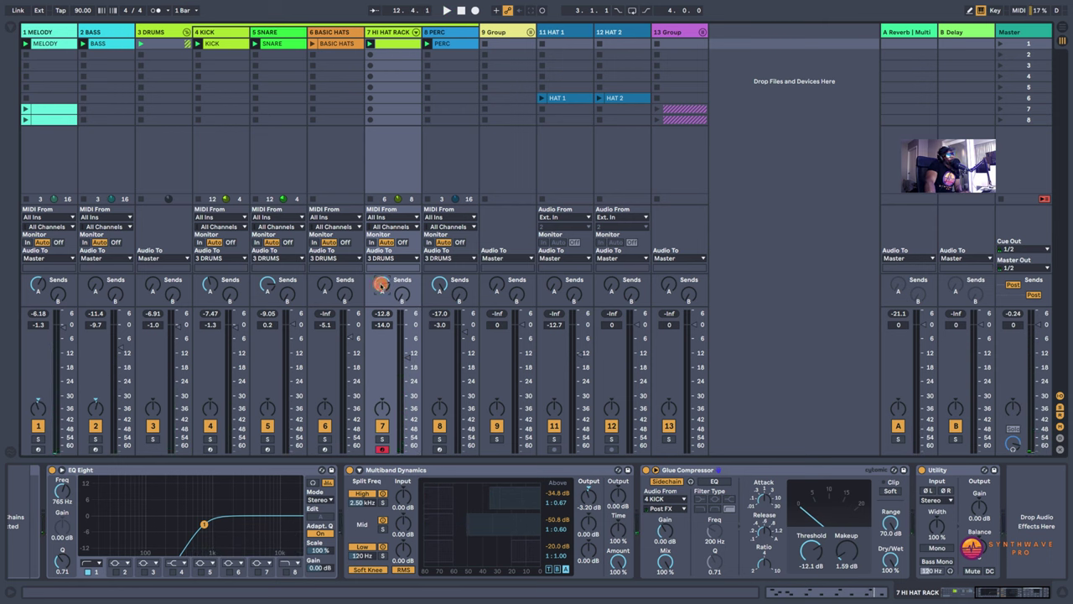
key(space)
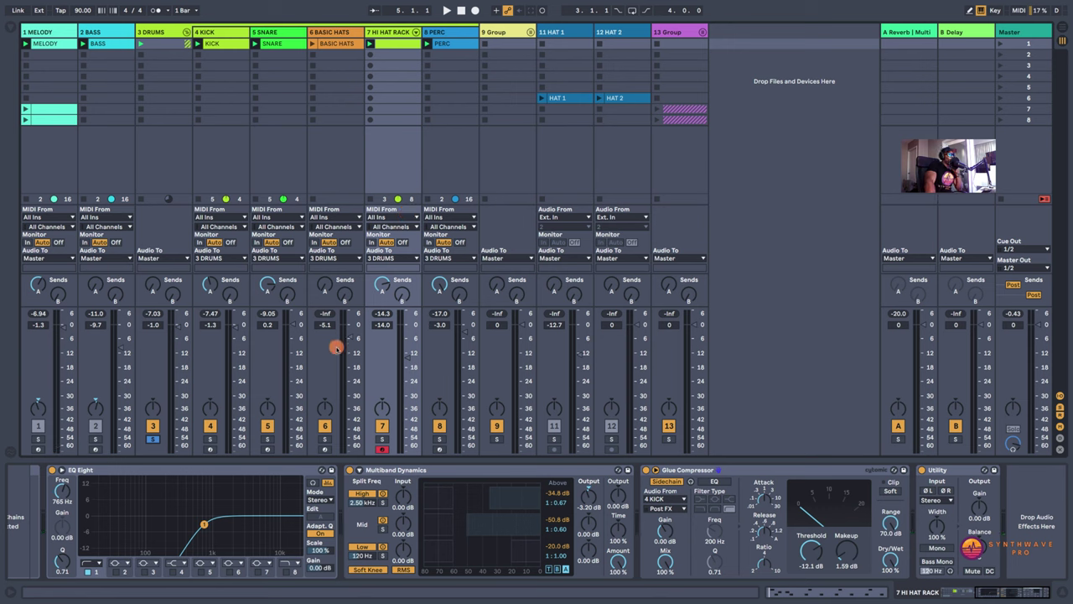
Step: Launch BASIC HATS and toggle tracks 6 and 7 to A/B them, ending with track 7 active
click(382, 426)
click(311, 47)
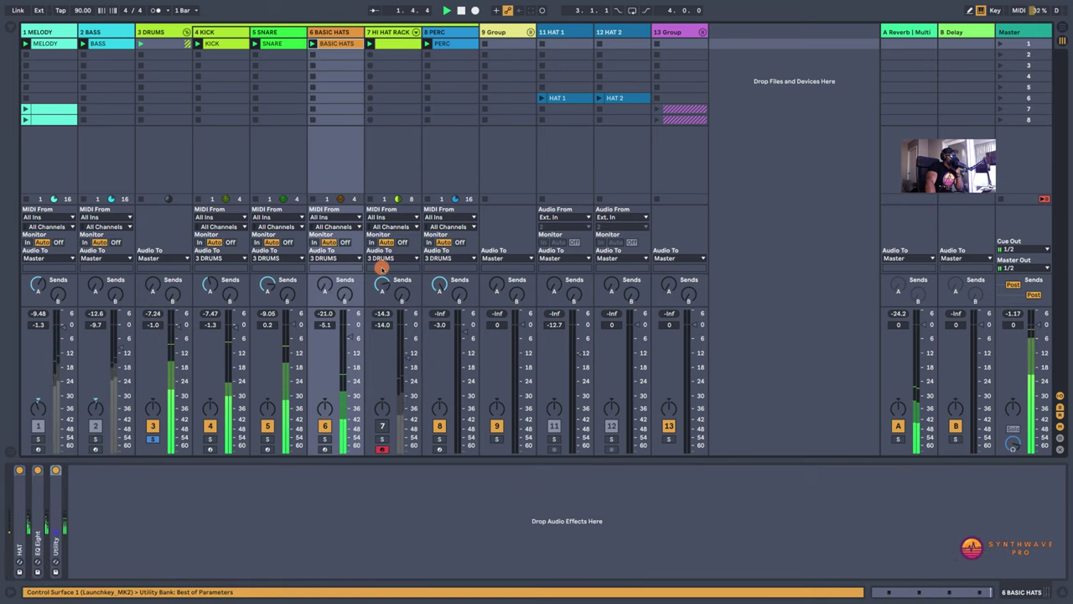
click(326, 425)
click(381, 425)
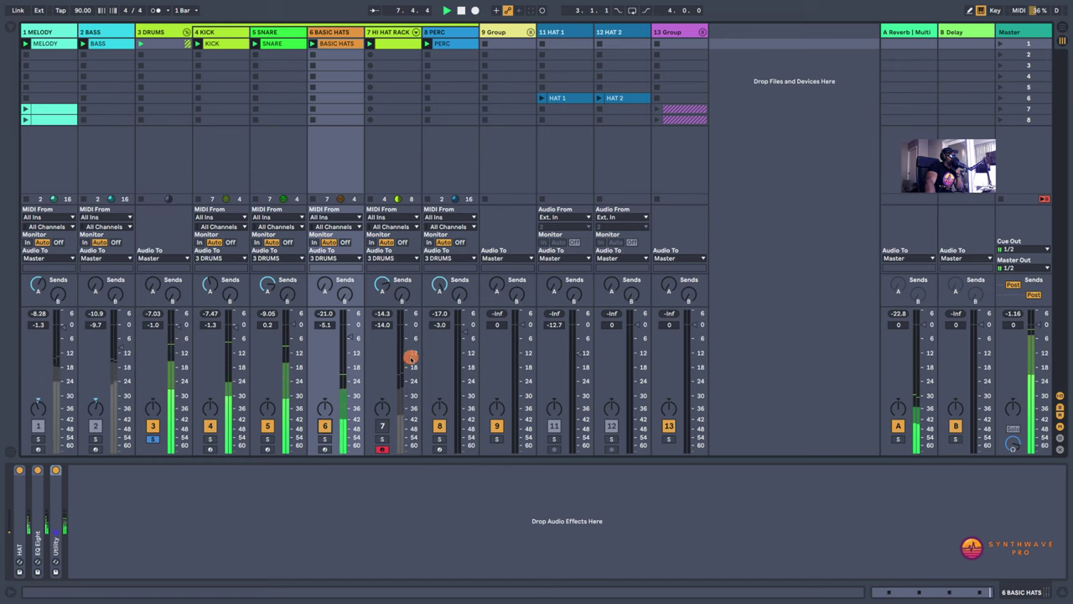
click(325, 426)
click(382, 425)
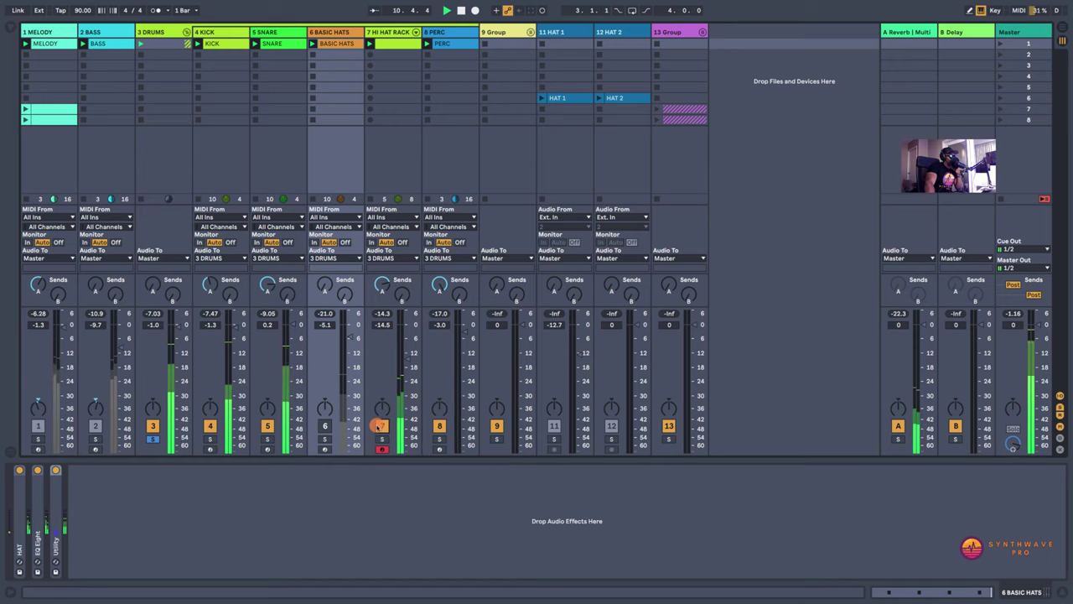
Step: Select track 7's Drum Rack, open the D1 Hat_05 pad chain and focus its Delay
click(369, 386)
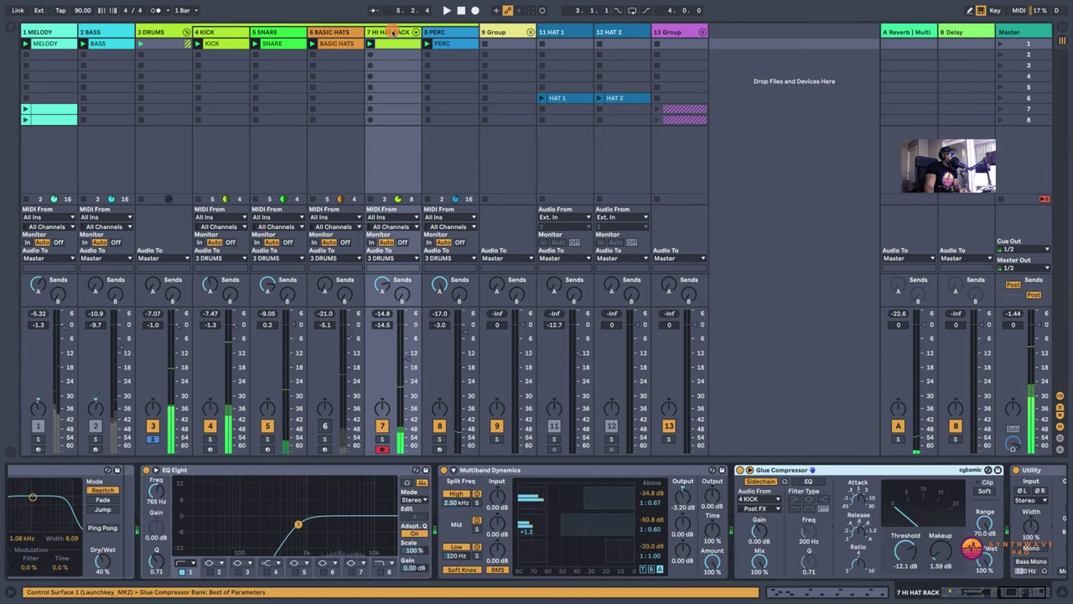
drag(972, 587, 944, 587)
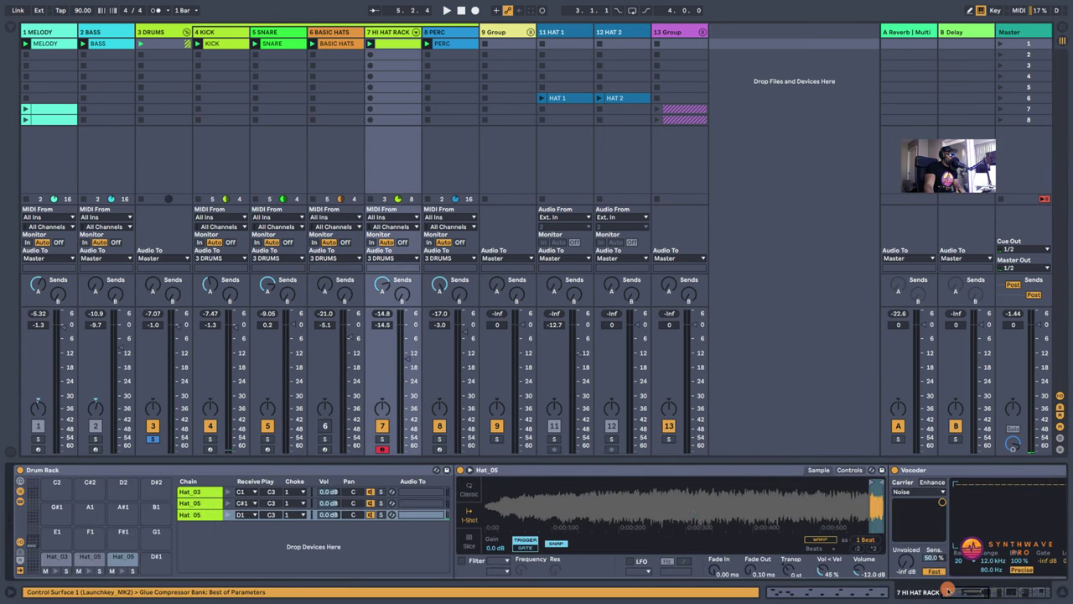
click(90, 558)
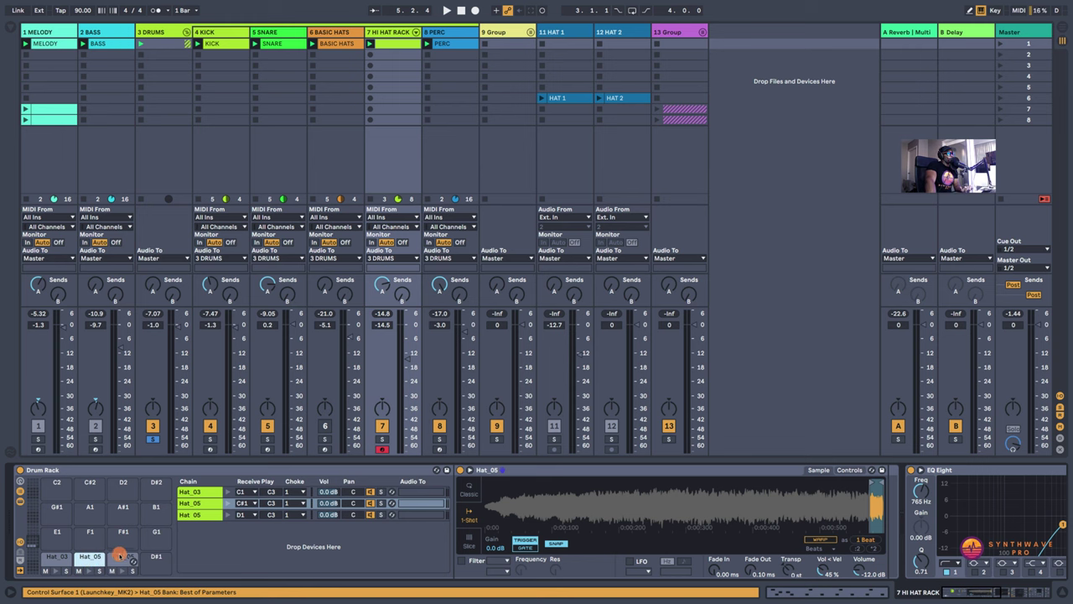
click(119, 556)
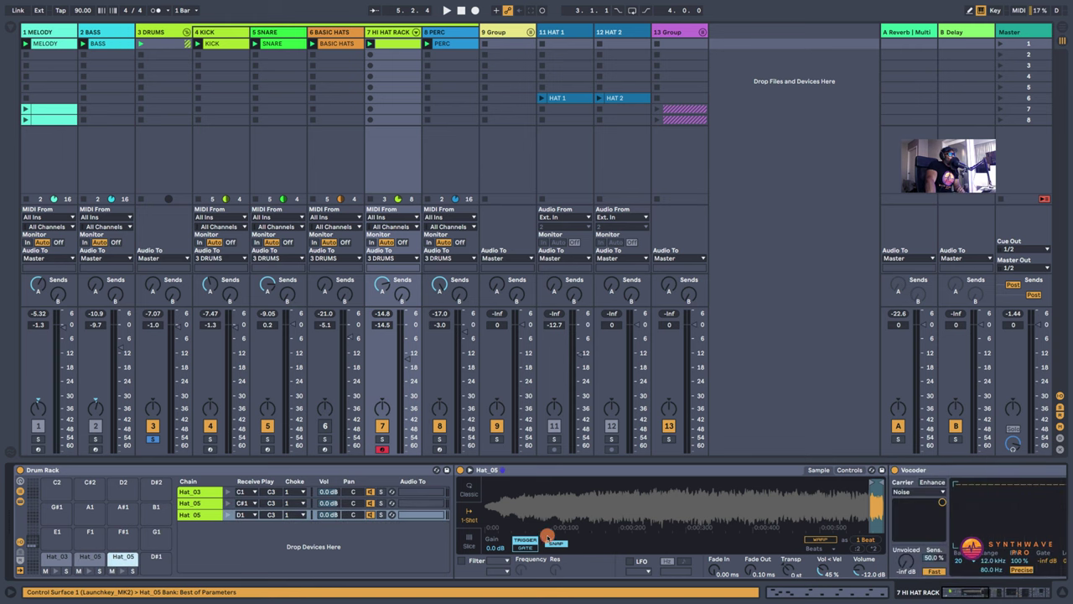
scroll(975, 578, down, 10)
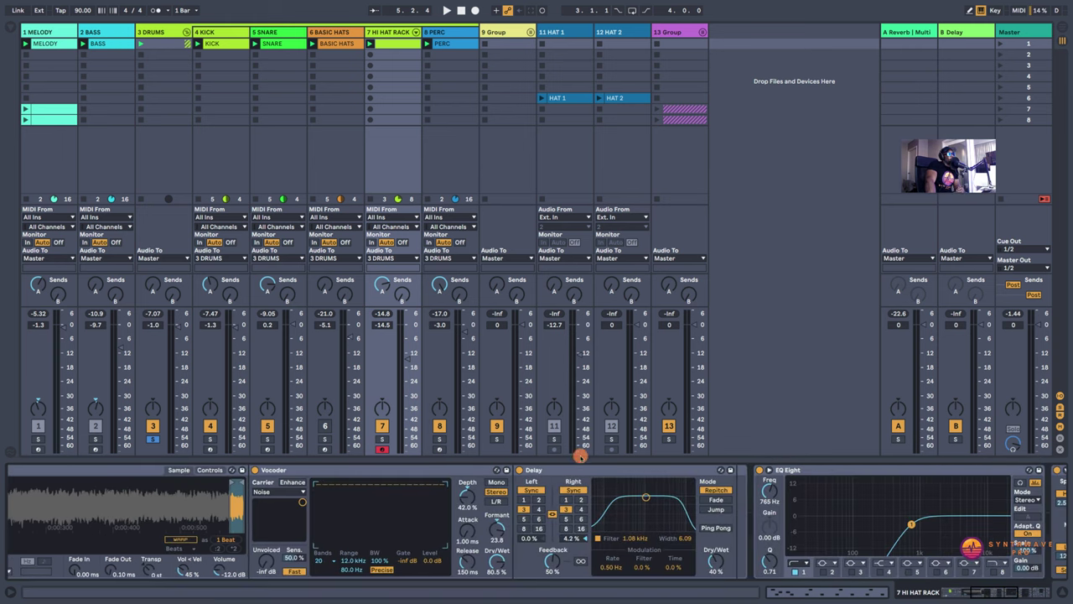
click(565, 470)
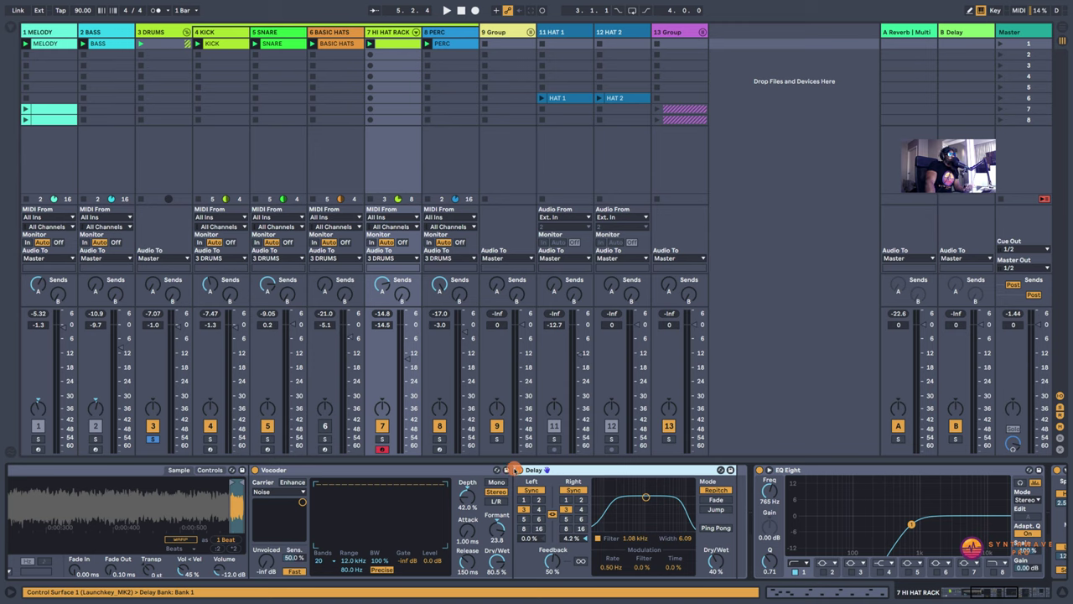